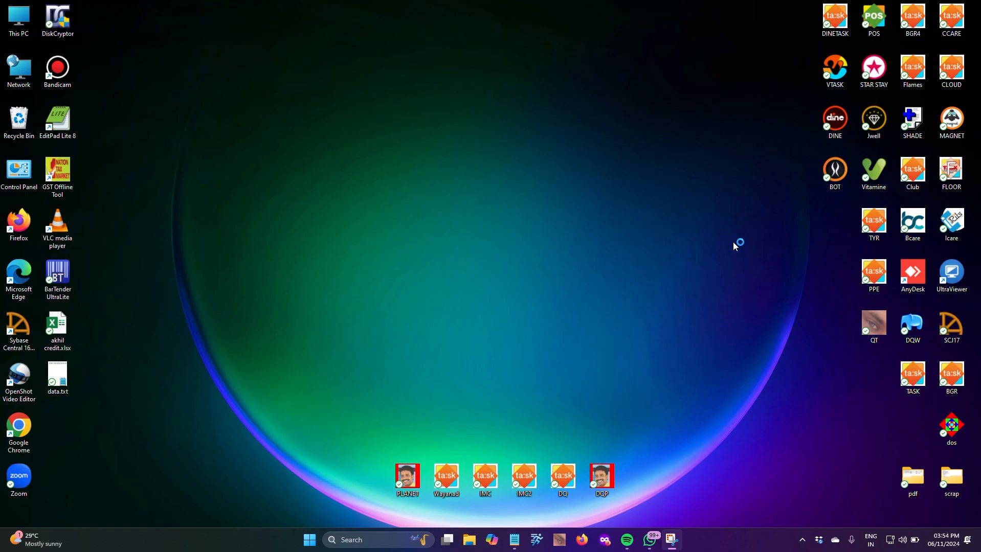
Step: Launch TASK and log in to the TASK_ty company with the supervisor password
double_click(896, 373)
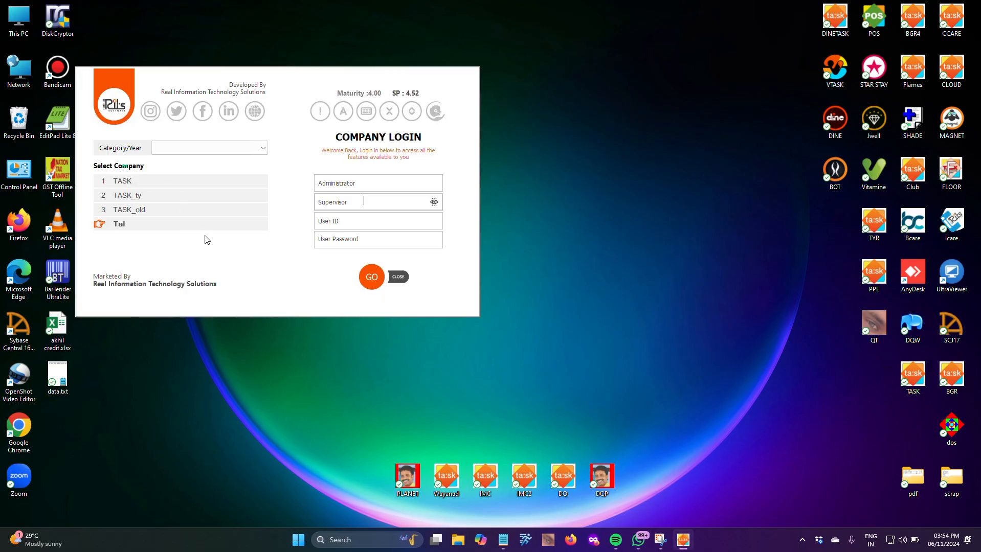
left_click(185, 207)
left_click(185, 199)
left_click(395, 203)
type("***")
key("Return")
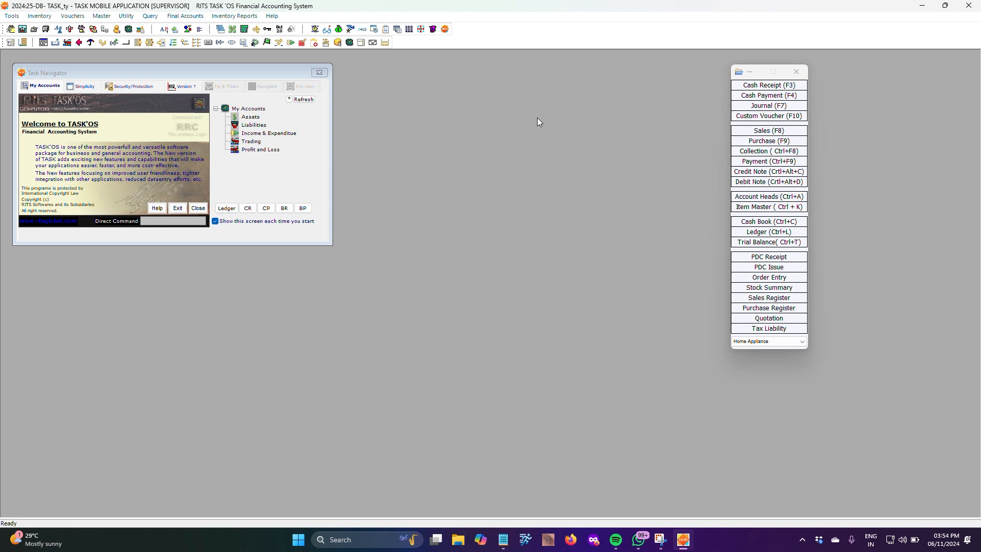
Step: Start a goods purchase entry with bill number 1 and FORERRUN as the supplier
left_click(784, 147)
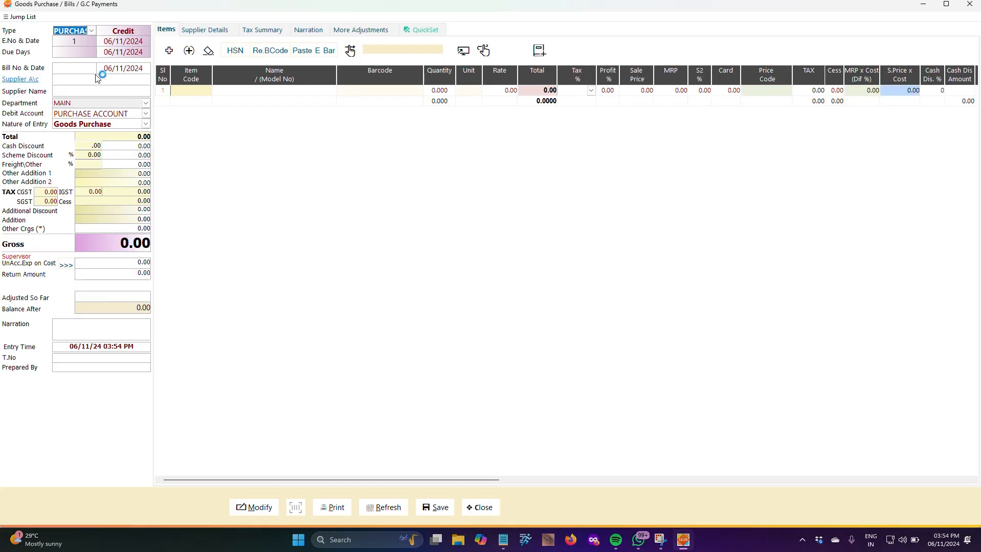
key("Return")
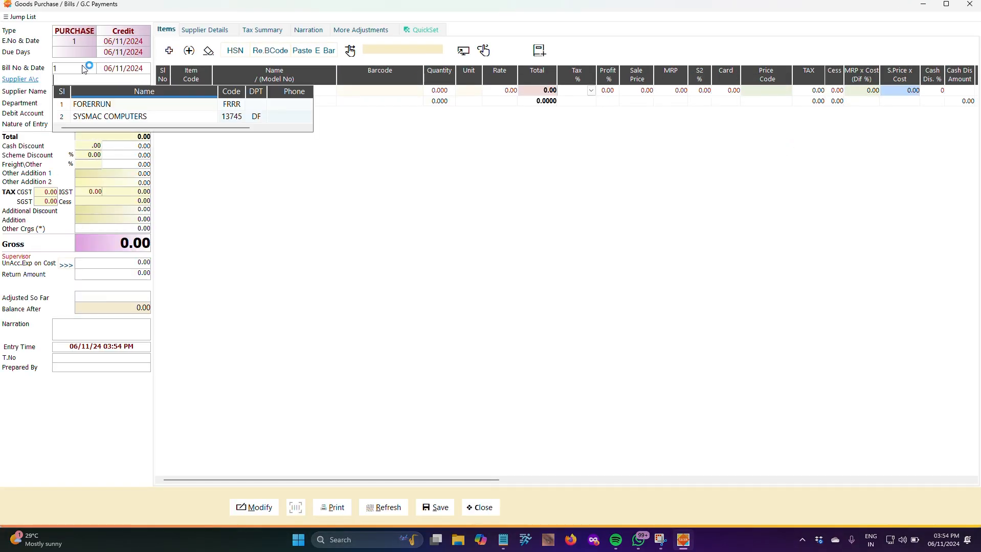
key("Return")
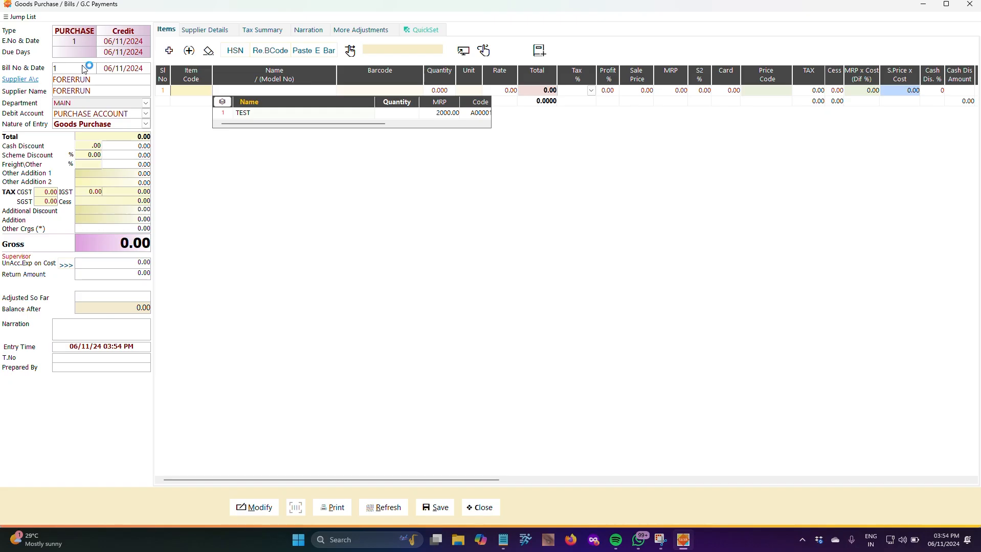
Step: Add the item TEST to the purchase with a quantity of 10
key("Return")
key("Return")
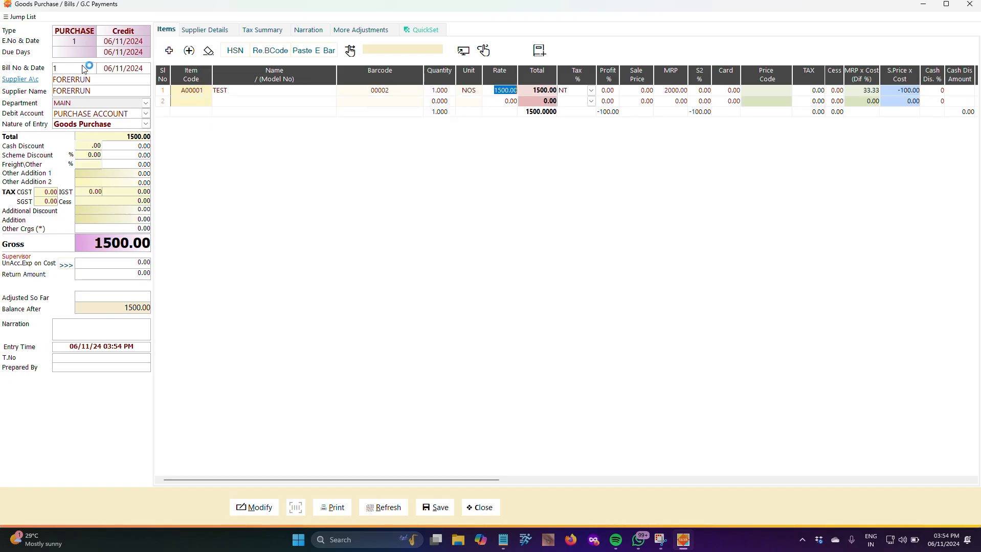
key("Left")
type("10")
key("Return")
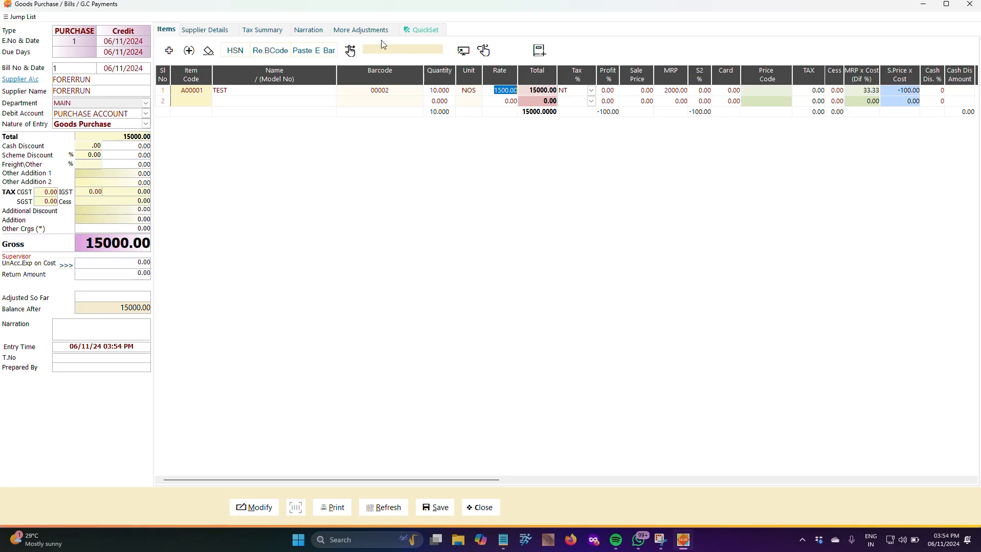
Step: Set the TEST item's sale price to 2000, then save the purchase and close the form
left_click(642, 91)
type("200")
key("Return")
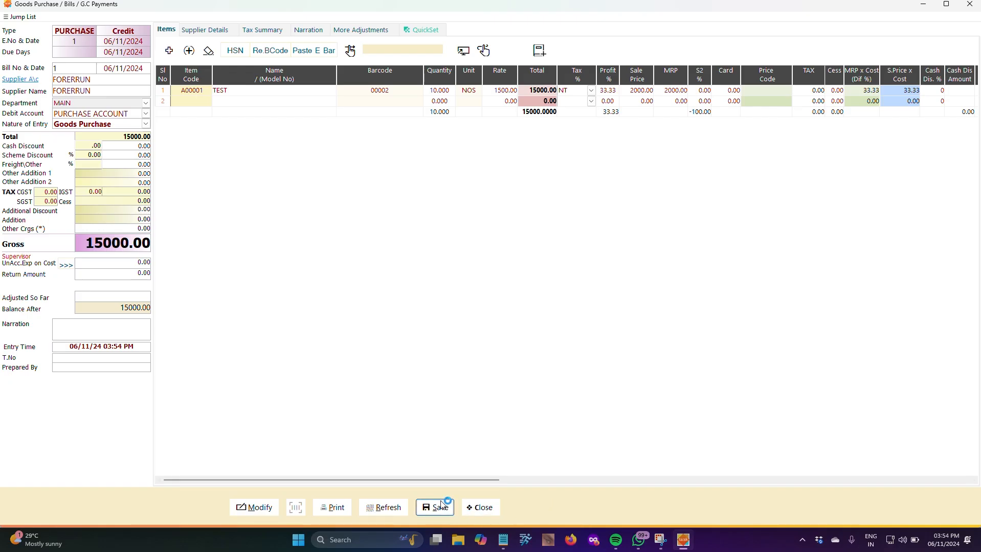
left_click(439, 506)
left_click(488, 507)
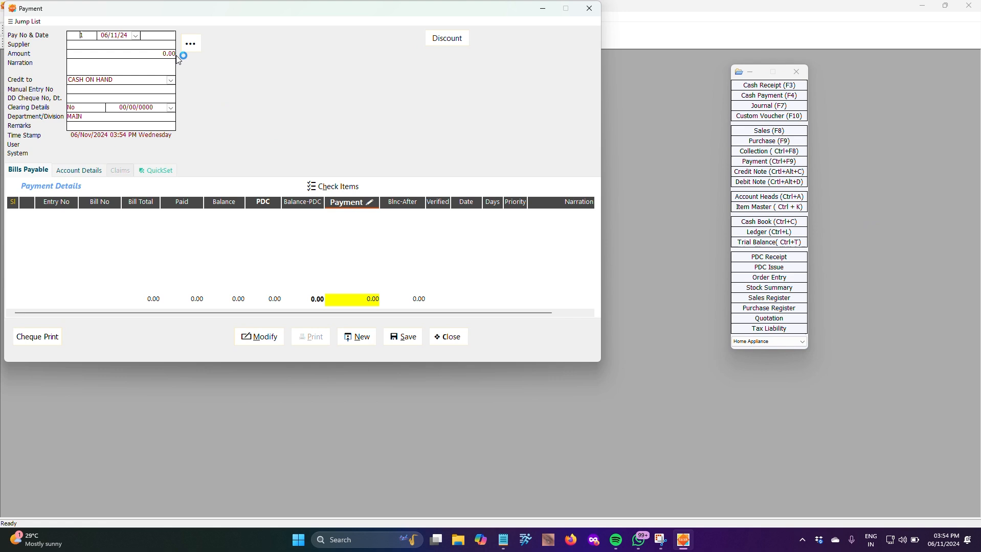
Step: View the bills payable to FORERRUN in a supplier payment and close it without saving
left_click(149, 45)
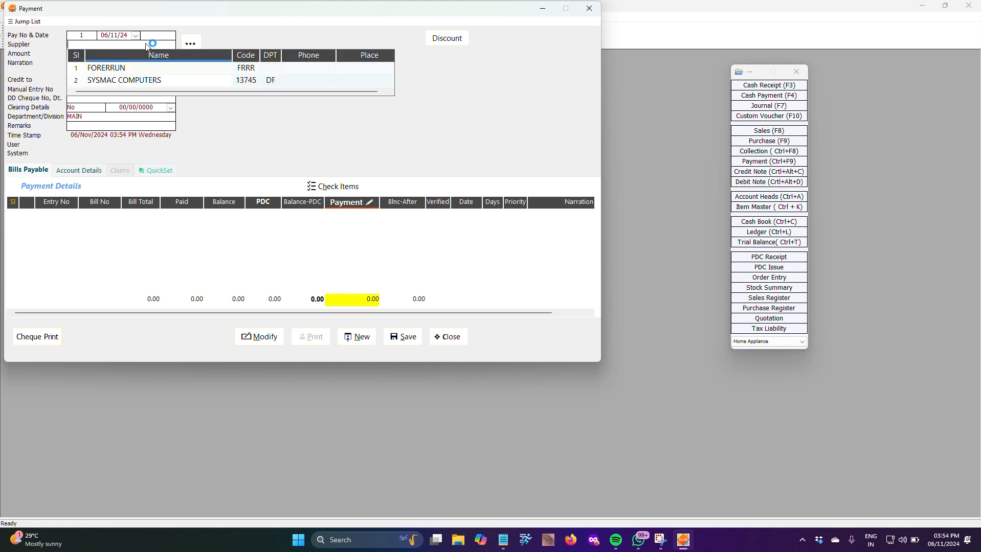
left_click(142, 71)
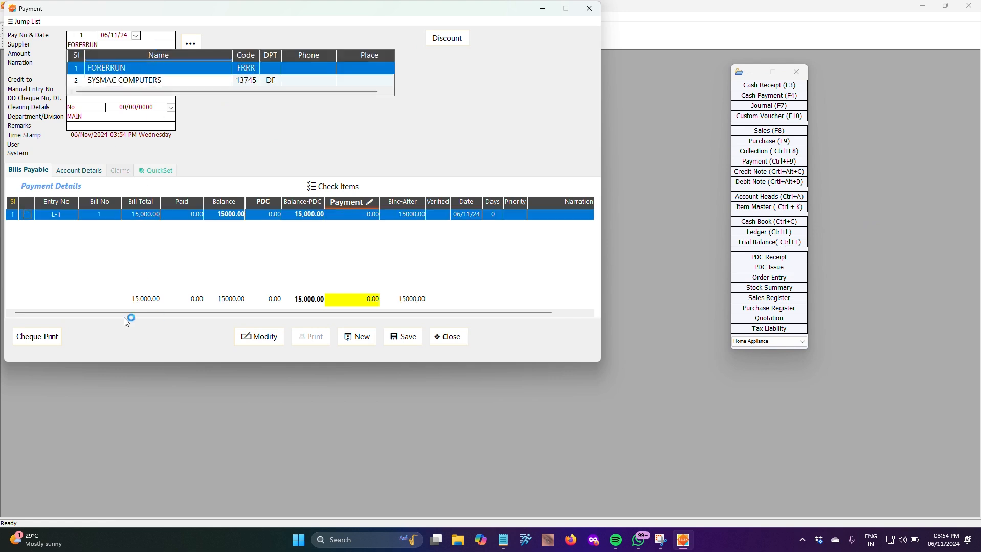
left_click(589, 8)
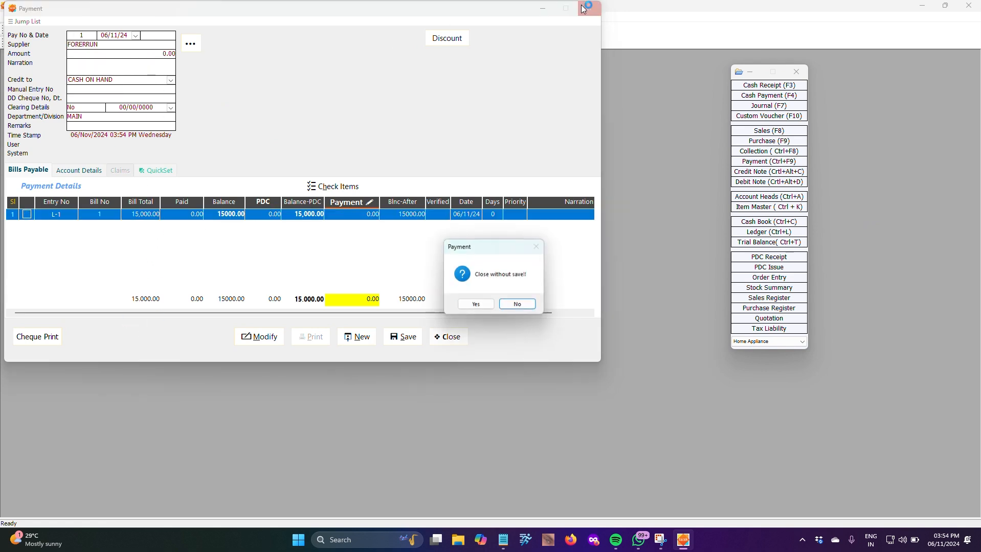
left_click(473, 307)
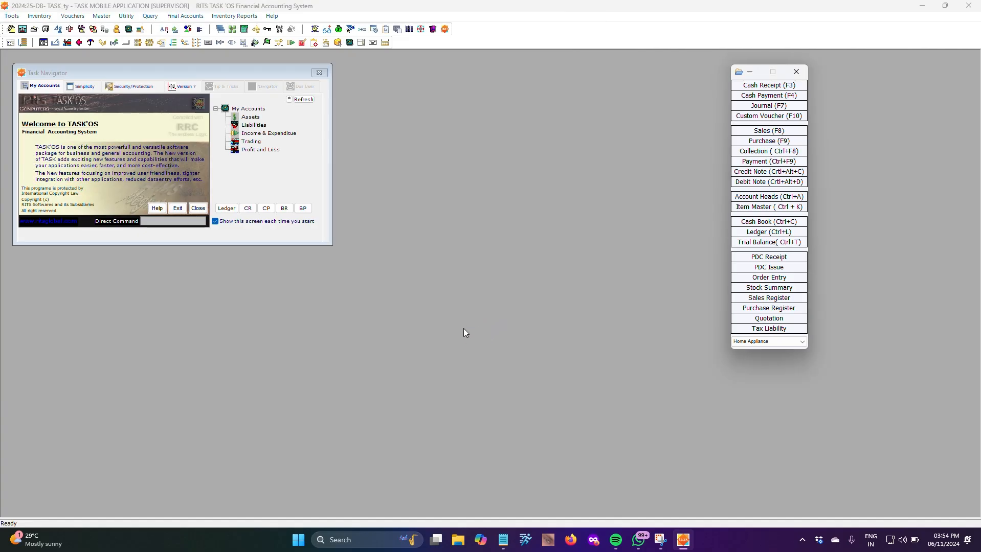
Step: Start a purchase return with FORERRUN as the supplier account
left_click(31, 16)
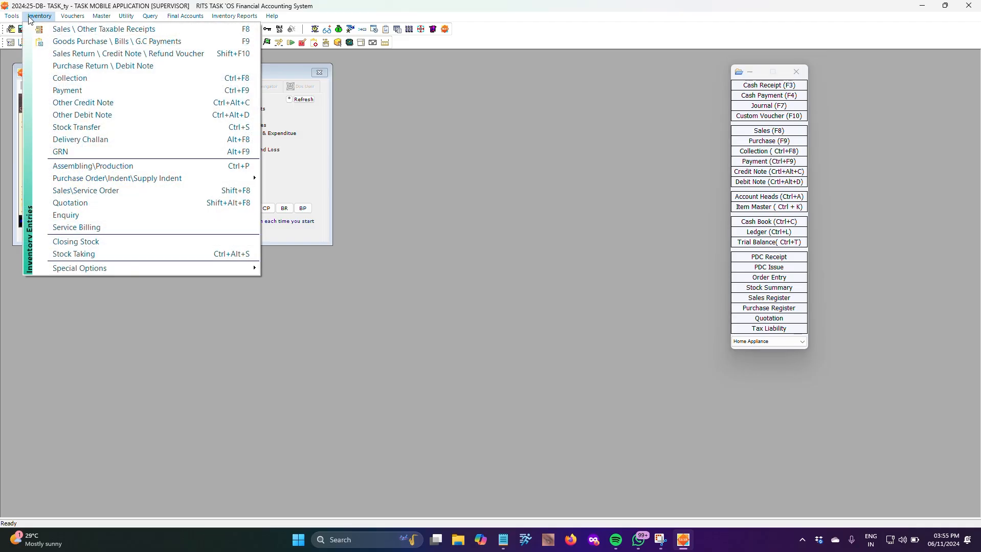
left_click(97, 66)
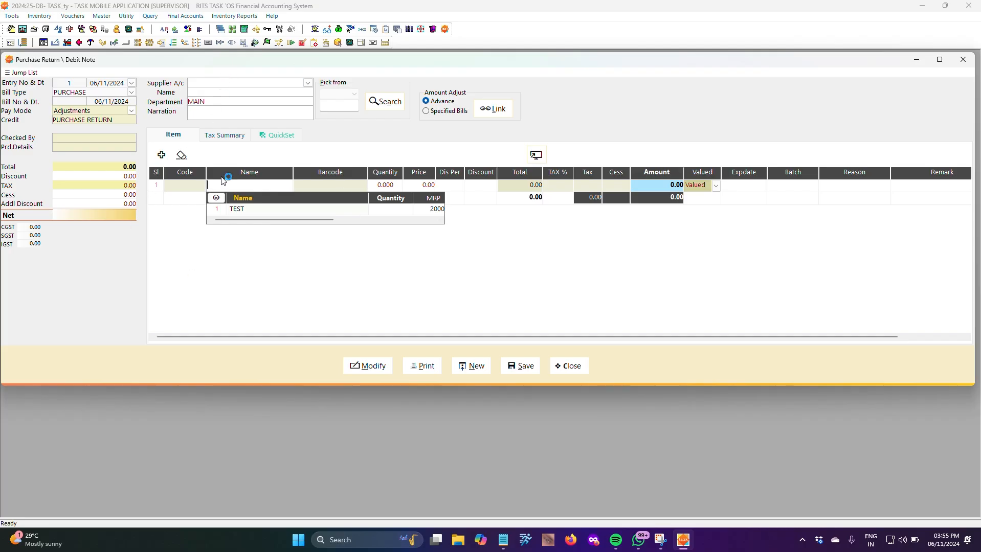
left_click(307, 84)
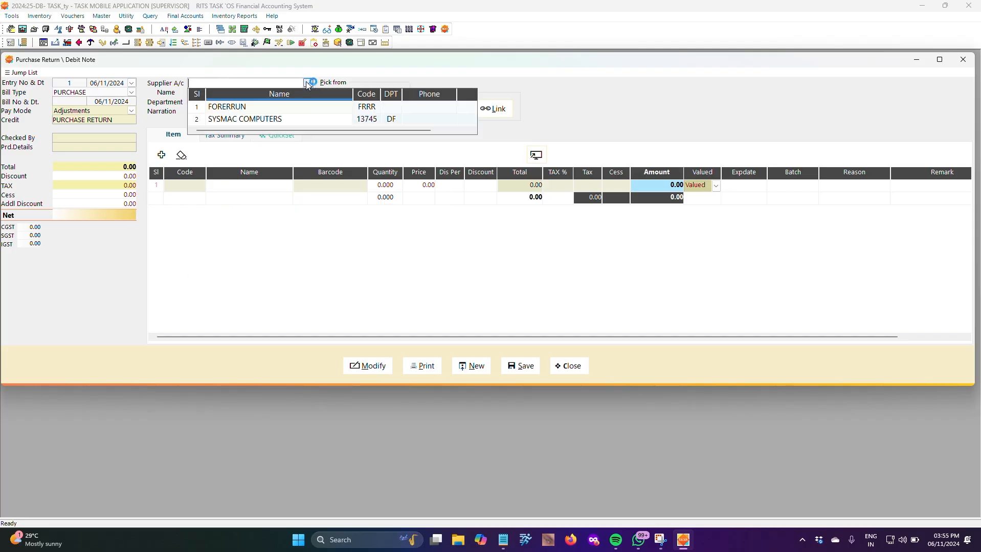
left_click(263, 103)
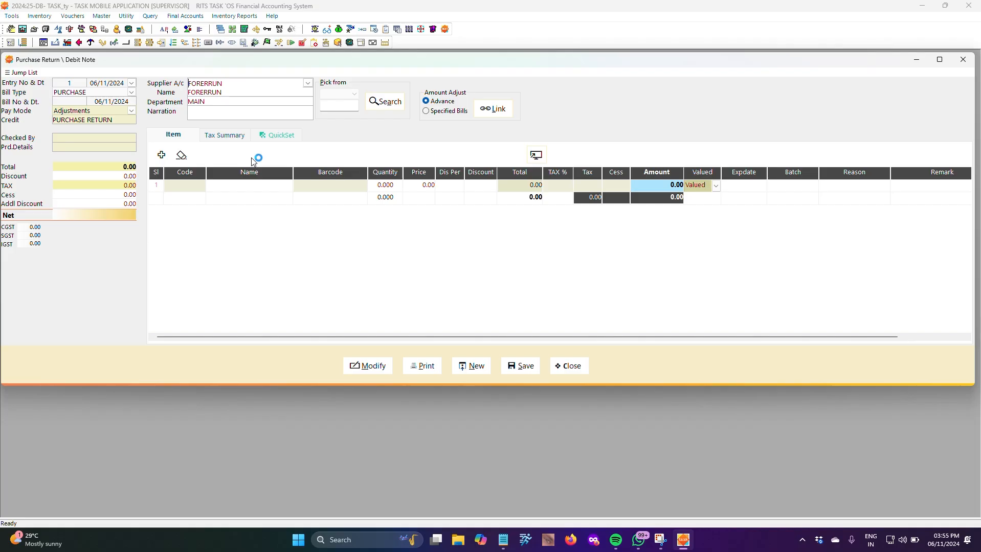
Step: Add the item TEST to the purchase return with a quantity of 1
left_click(234, 185)
double_click(268, 210)
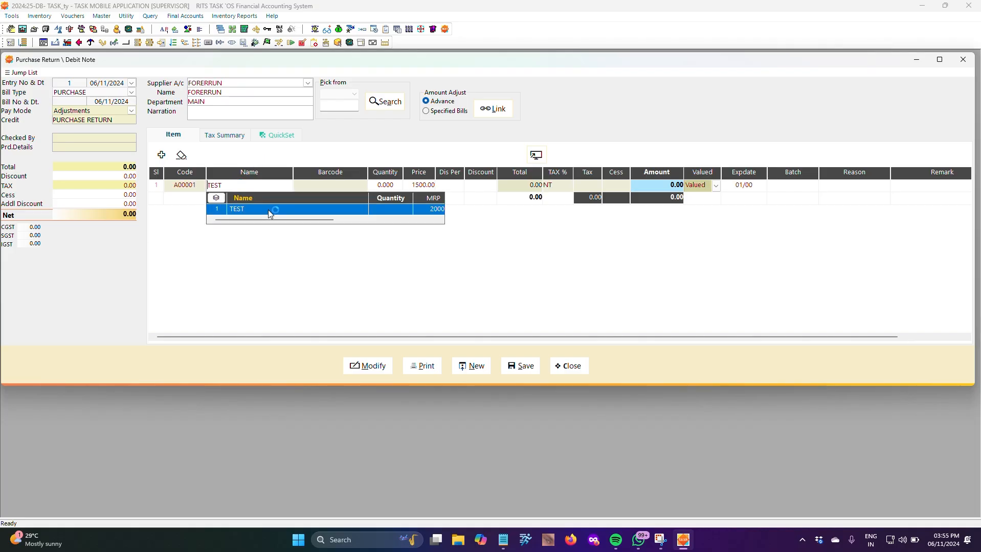
key("Return")
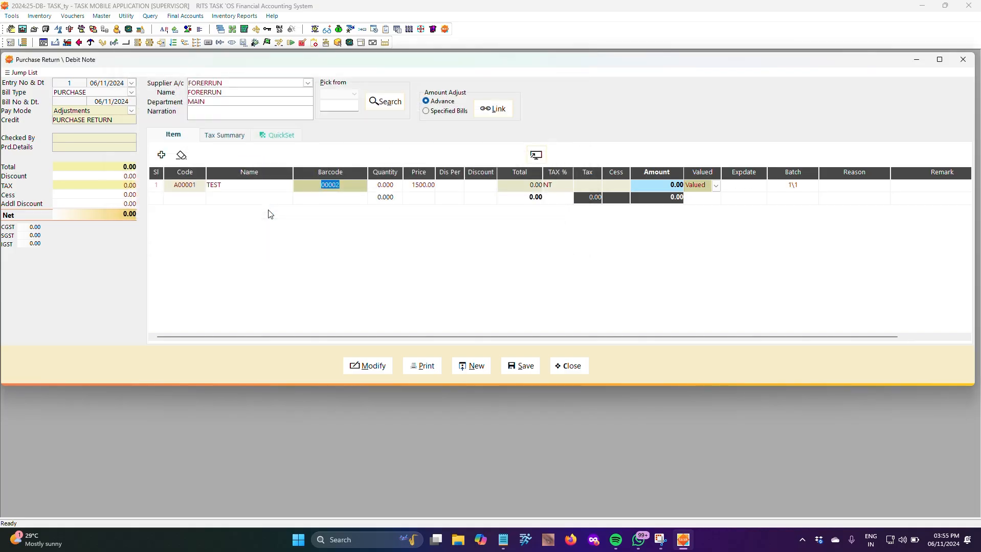
left_click(388, 185)
key("Return")
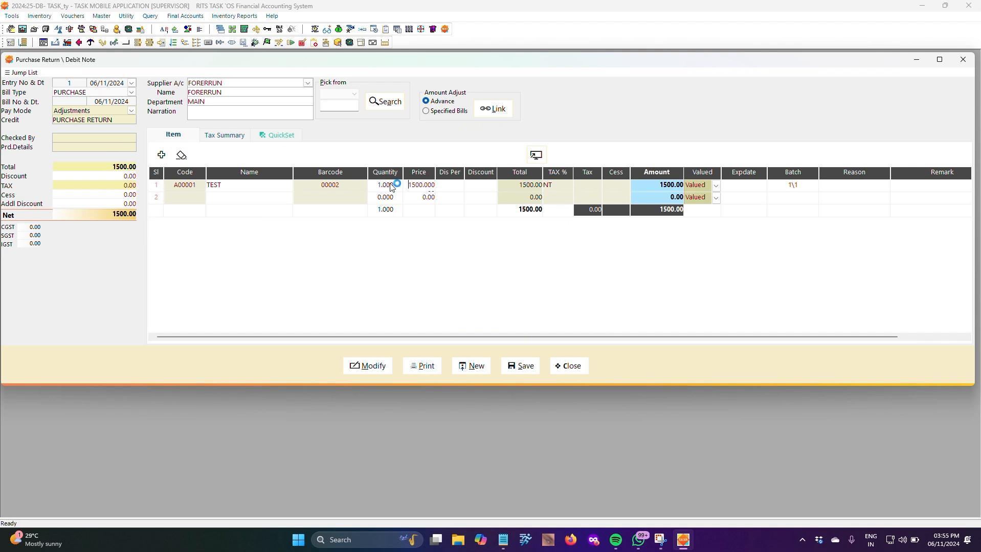
Step: Set the returned item's price to 500 with the amount adjusted as Advance, then save and close the purchase return
left_click(417, 186)
type("500")
key("Return")
left_click(430, 101)
left_click(520, 373)
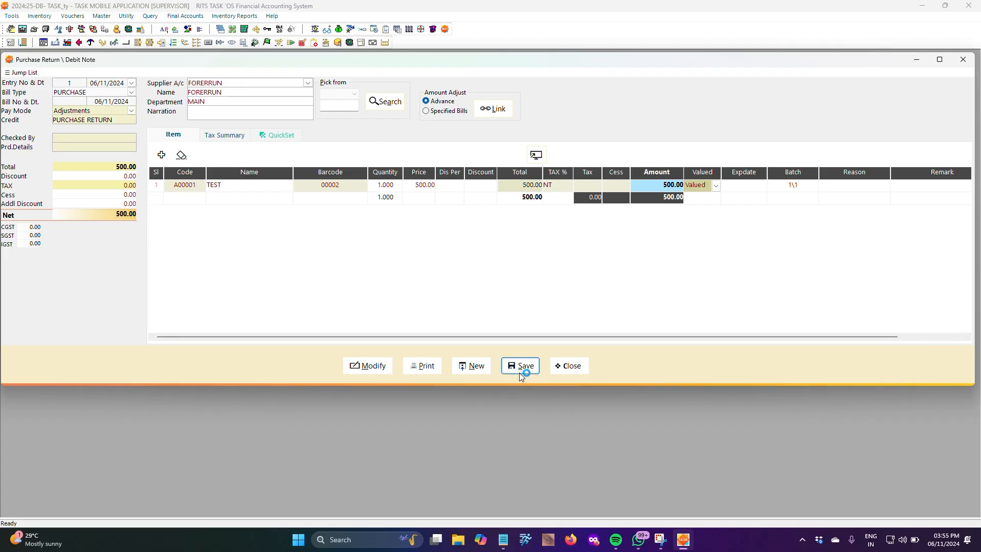
left_click(566, 364)
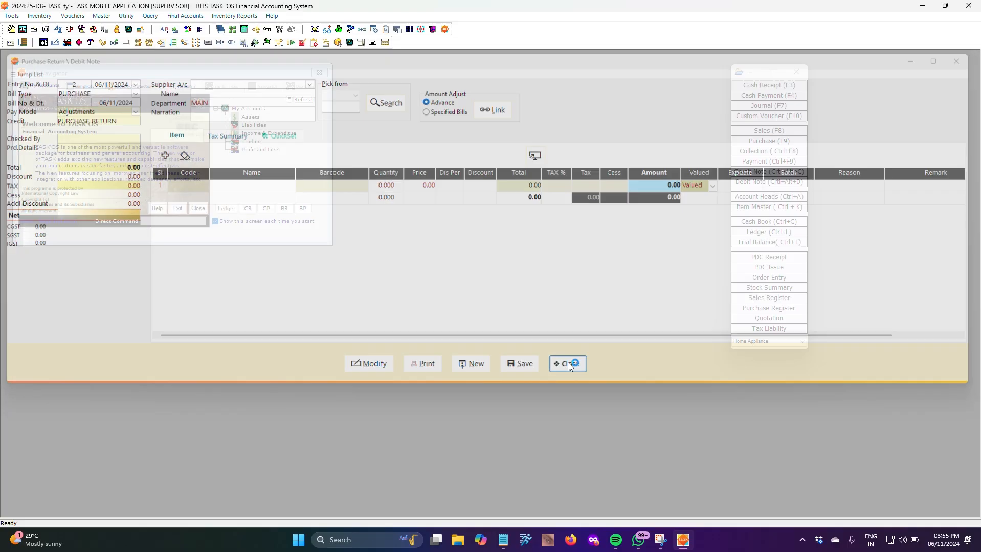
Step: Recheck FORERRUN's payable bills in the payment form after the purchase return, and close it without saving
left_click(764, 148)
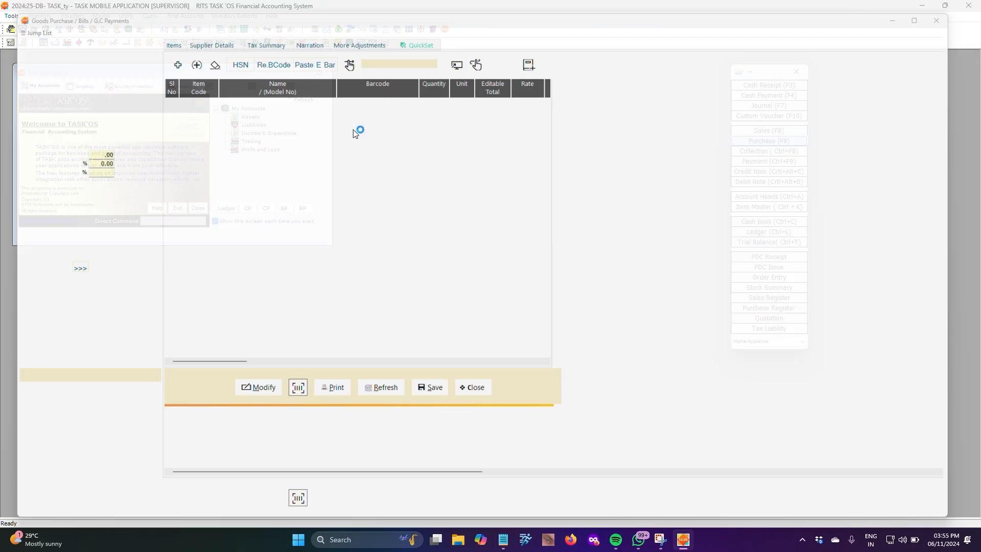
left_click(968, 5)
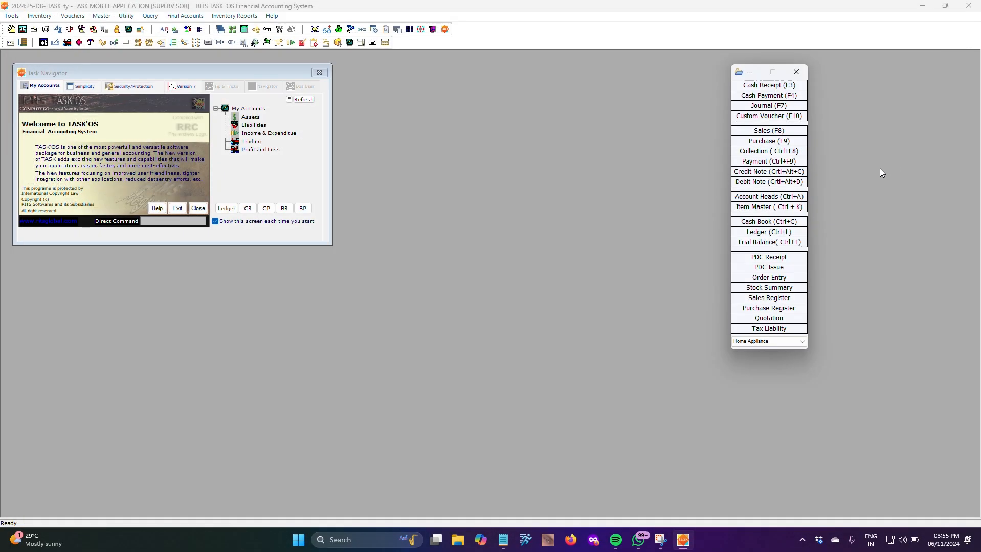
left_click(769, 161)
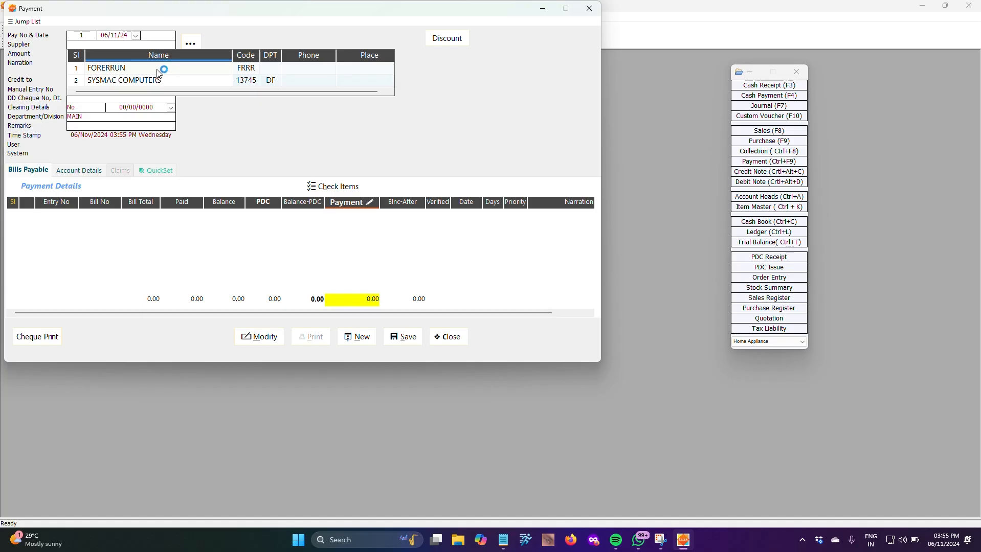
left_click(153, 68)
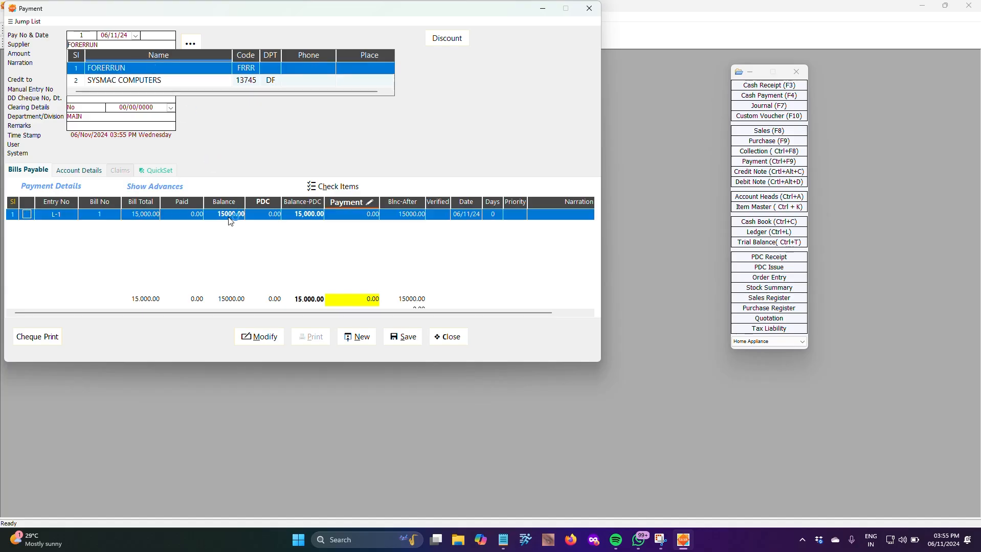
left_click(589, 8)
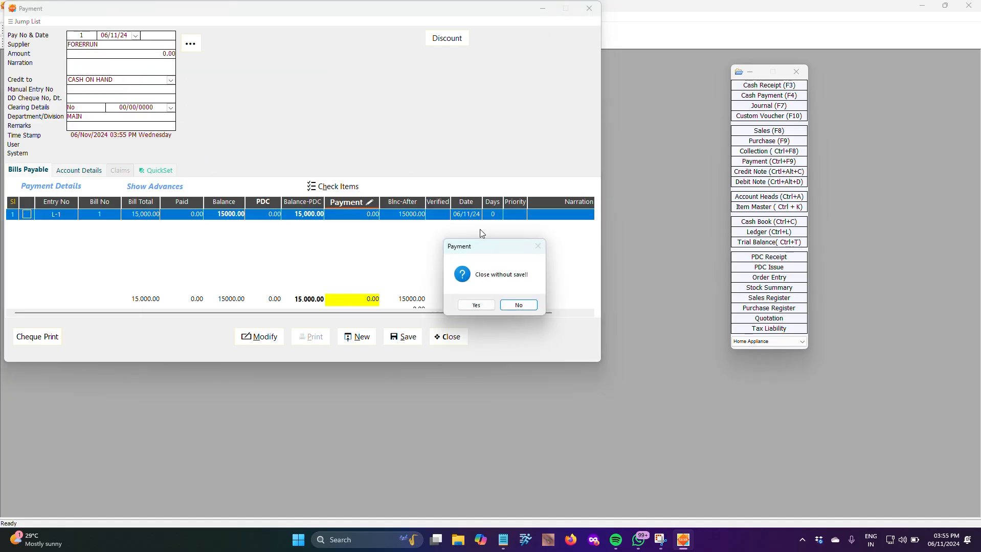
left_click(476, 304)
Step: Start an Other Debit Note that debits FORERRUN and credits DISCOUNT RECEIVED
left_click(39, 16)
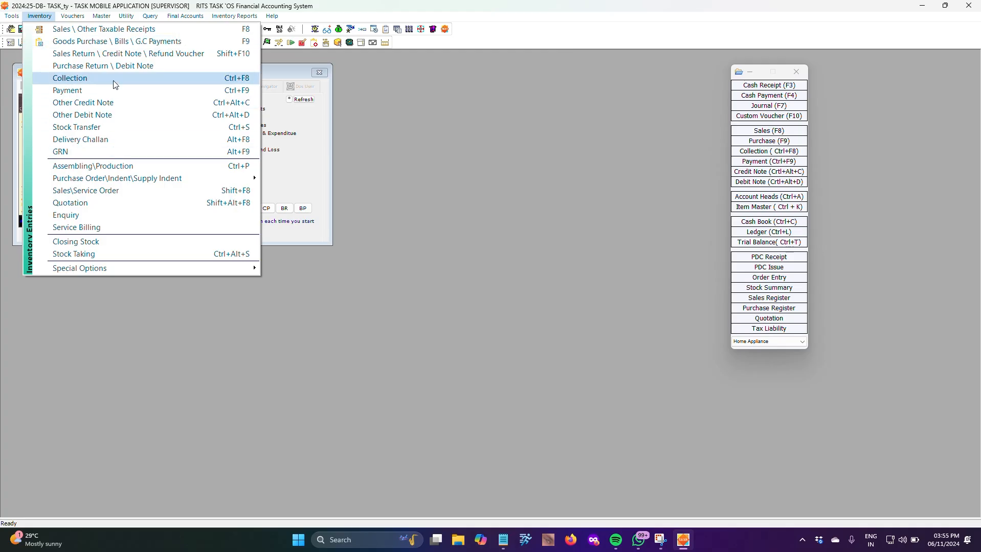
left_click(124, 115)
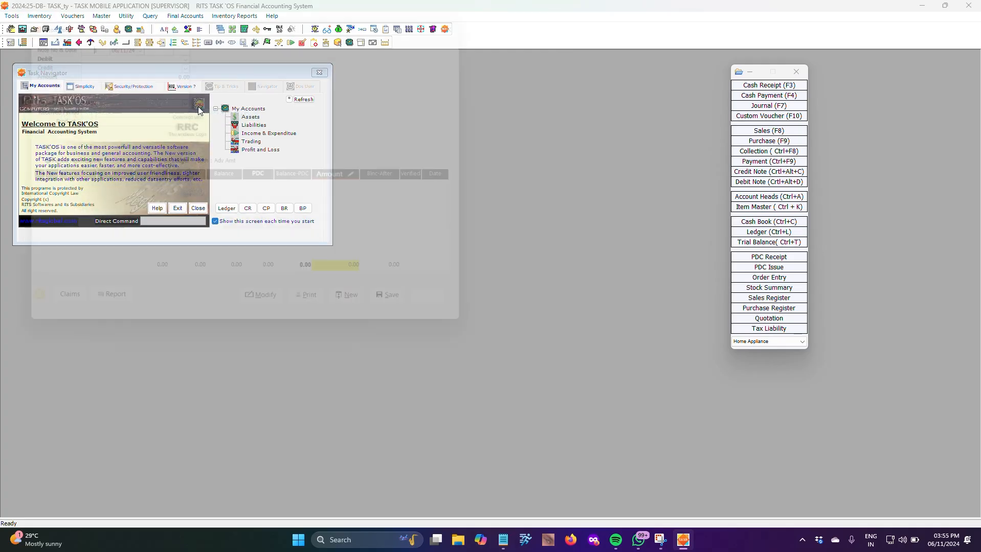
left_click(183, 45)
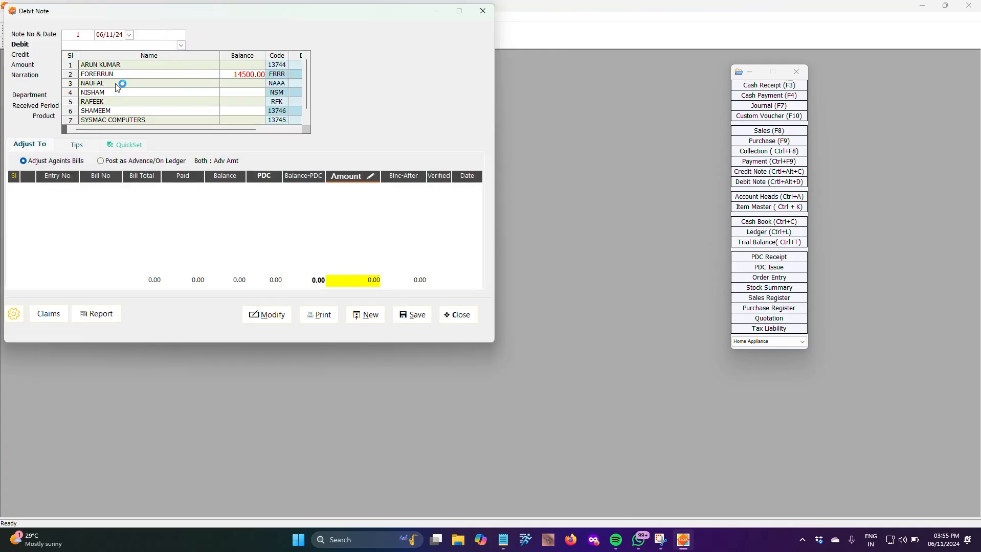
left_click(154, 75)
left_click(175, 56)
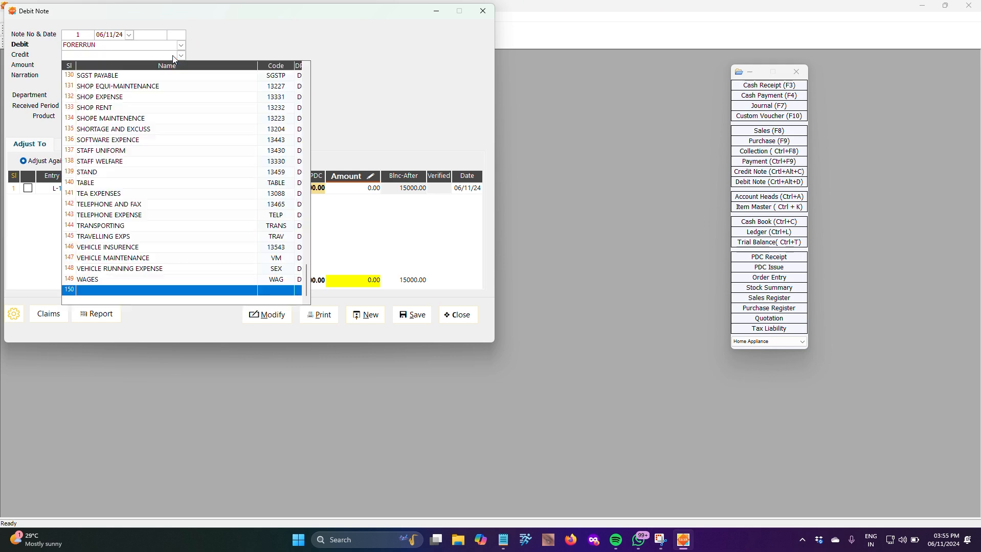
type("dis")
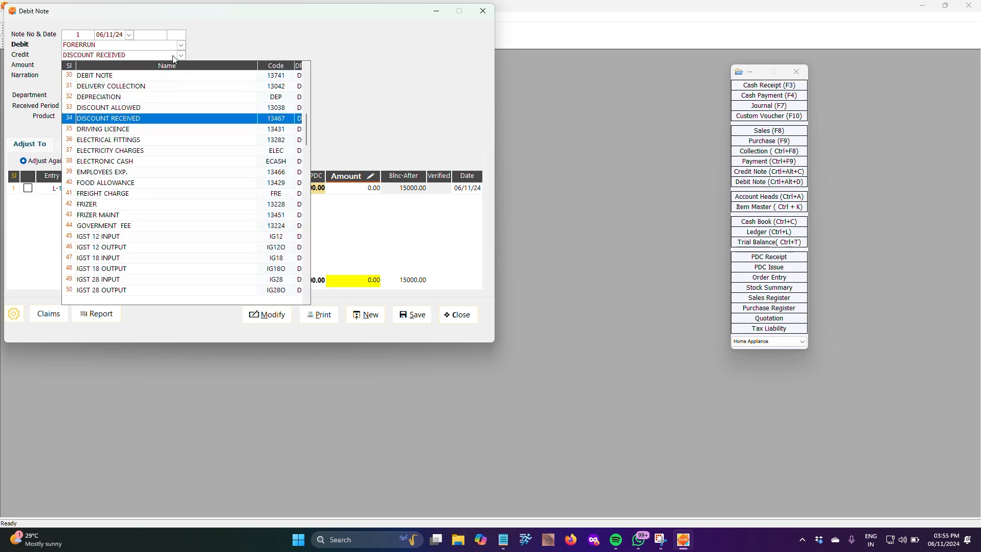
key("Return")
Step: Set the debit note amount to 1000, then save the note and close the form
type("1000")
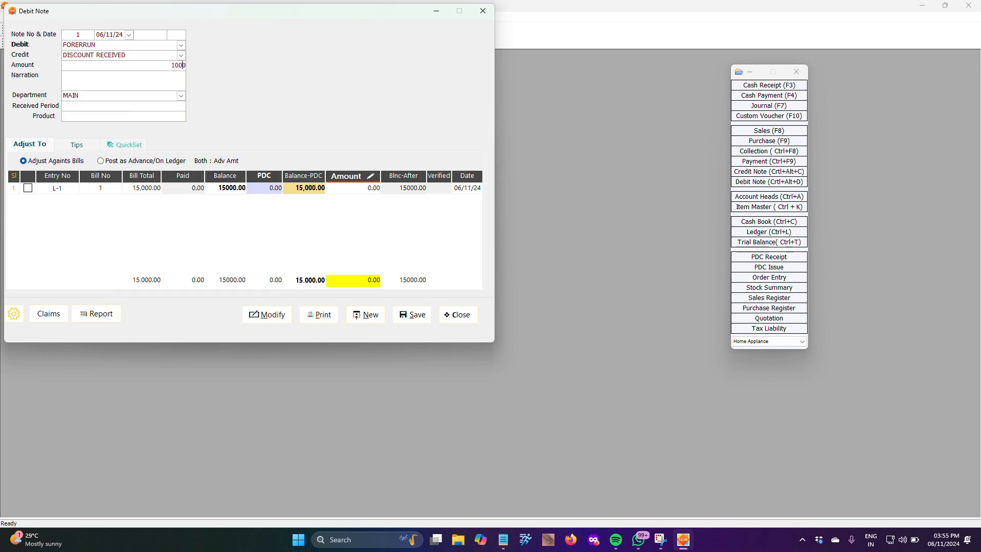
key("Return")
left_click(411, 318)
left_click(530, 306)
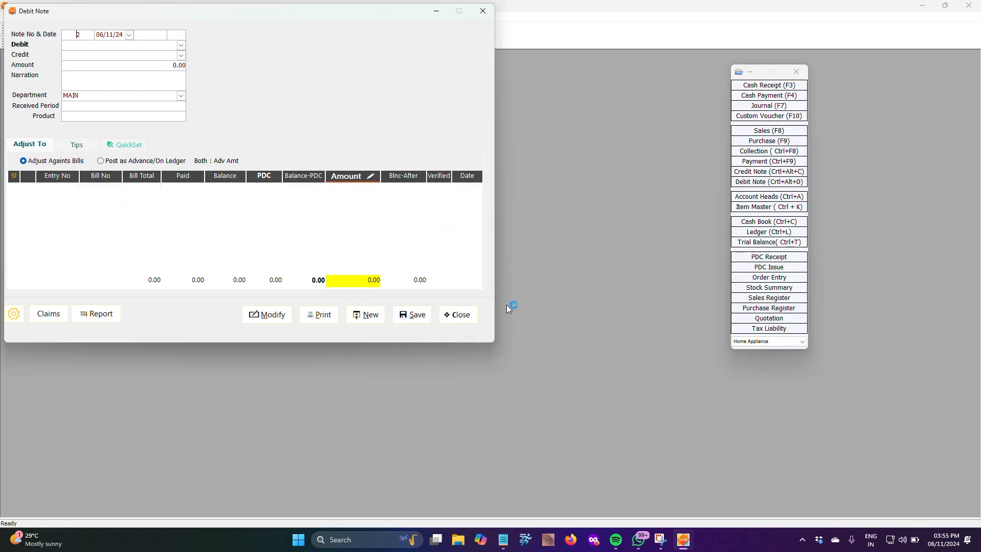
left_click(457, 315)
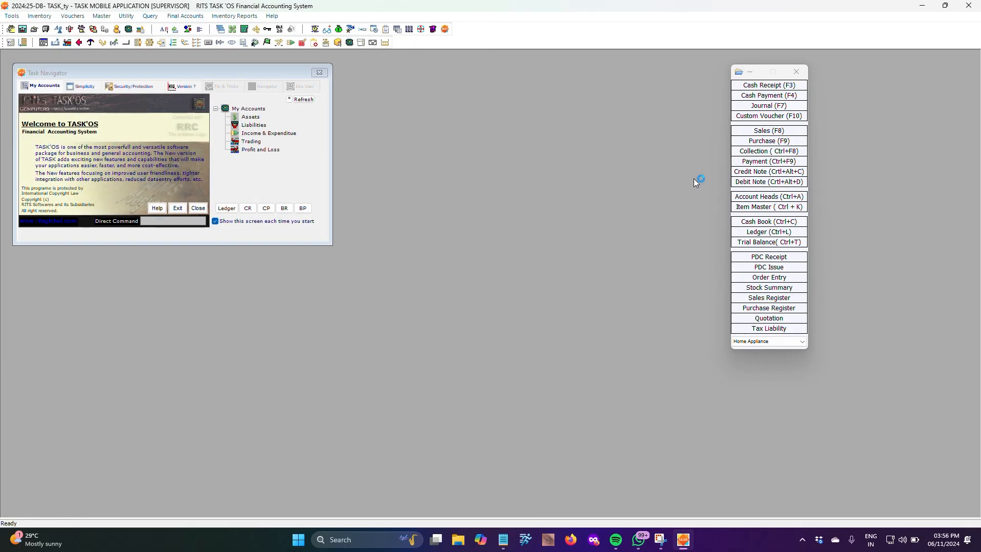
Step: Check FORERRUN's payable bills and pending advances in a new payment, keeping the payment form open
left_click(776, 162)
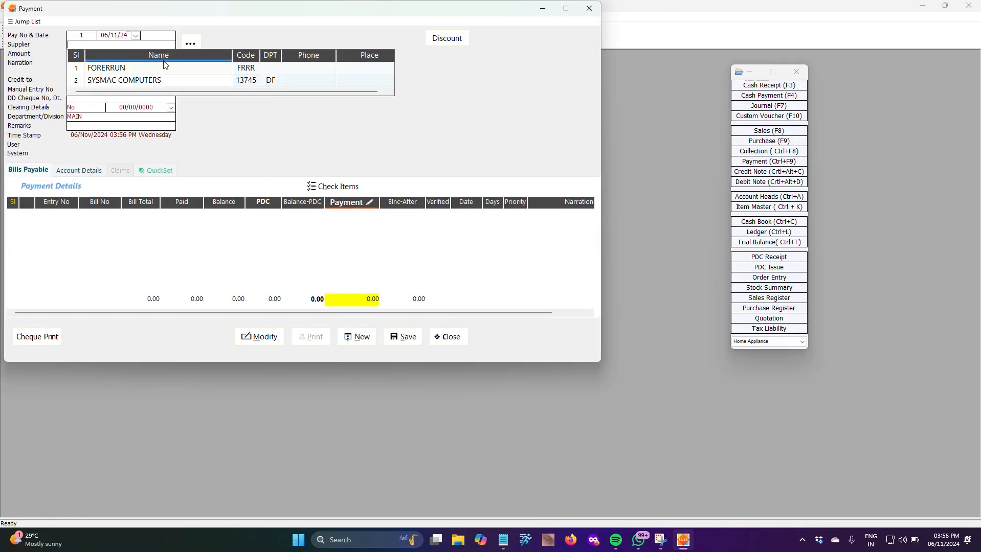
left_click(153, 69)
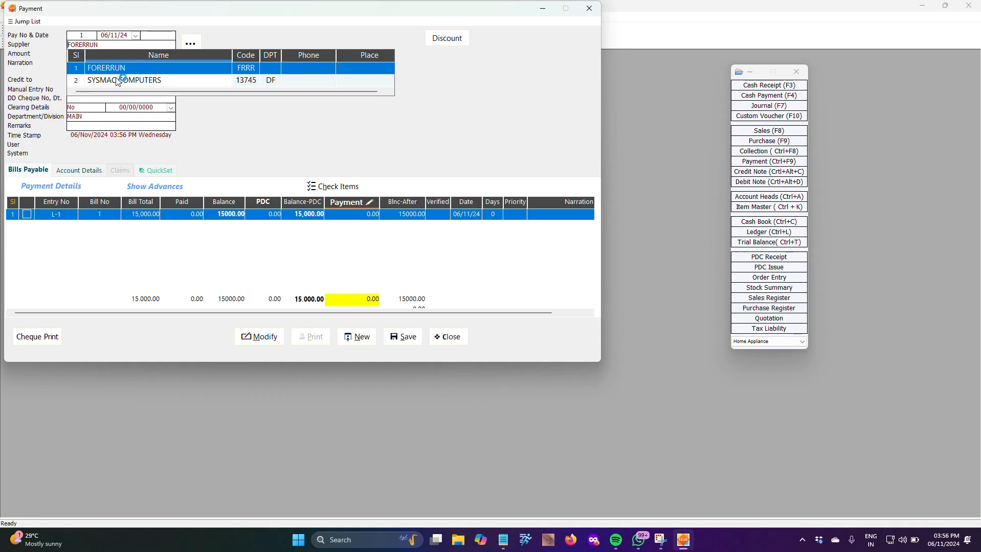
left_click(132, 80)
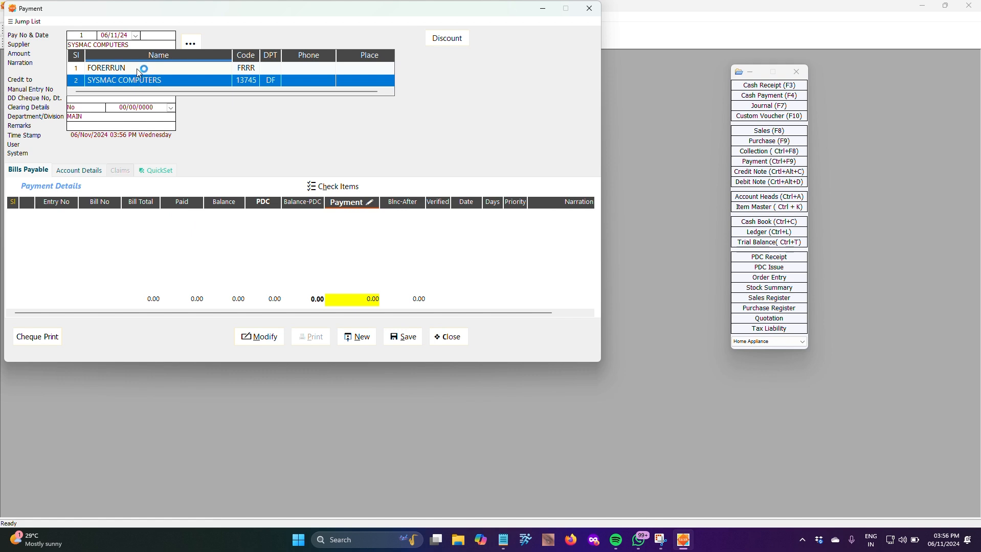
left_click(136, 69)
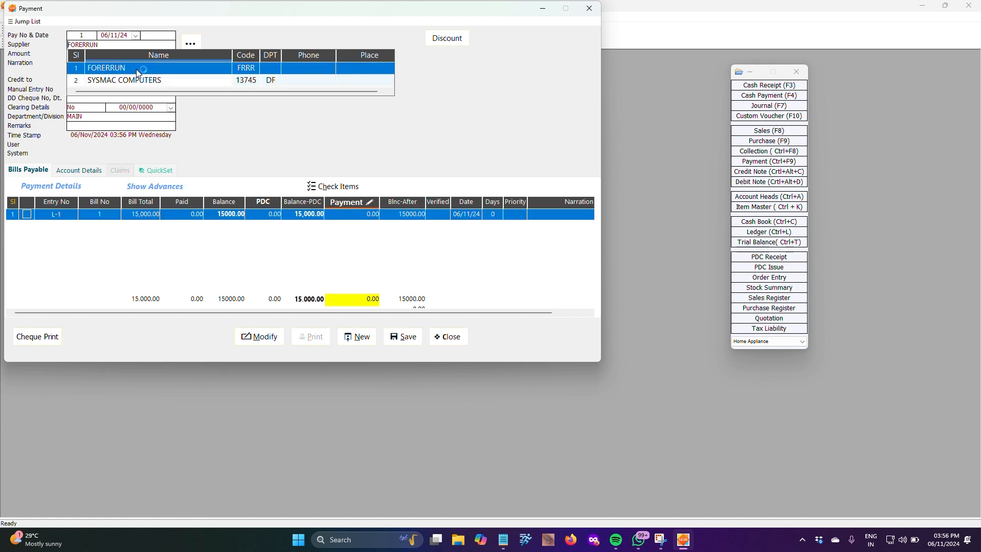
left_click(164, 186)
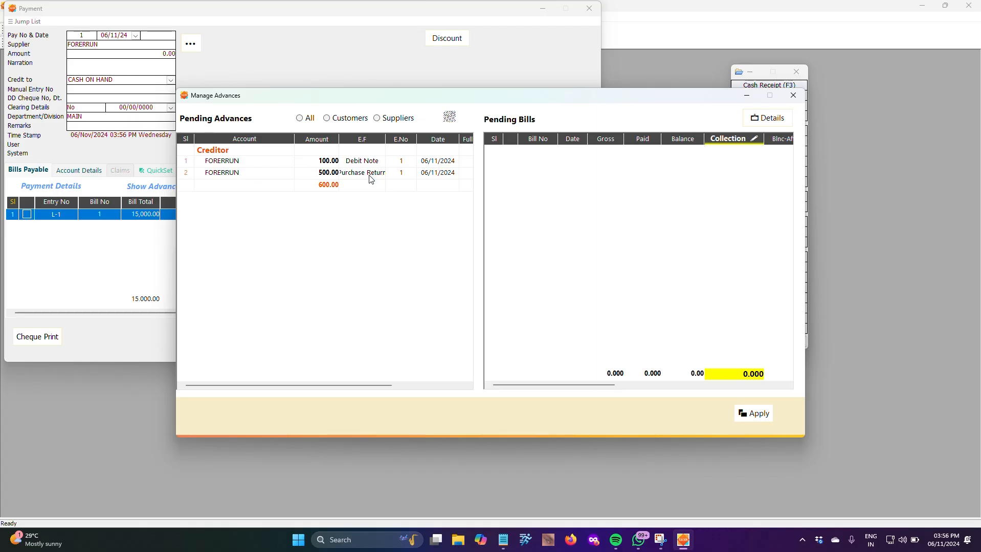
left_click(794, 97)
left_click(589, 9)
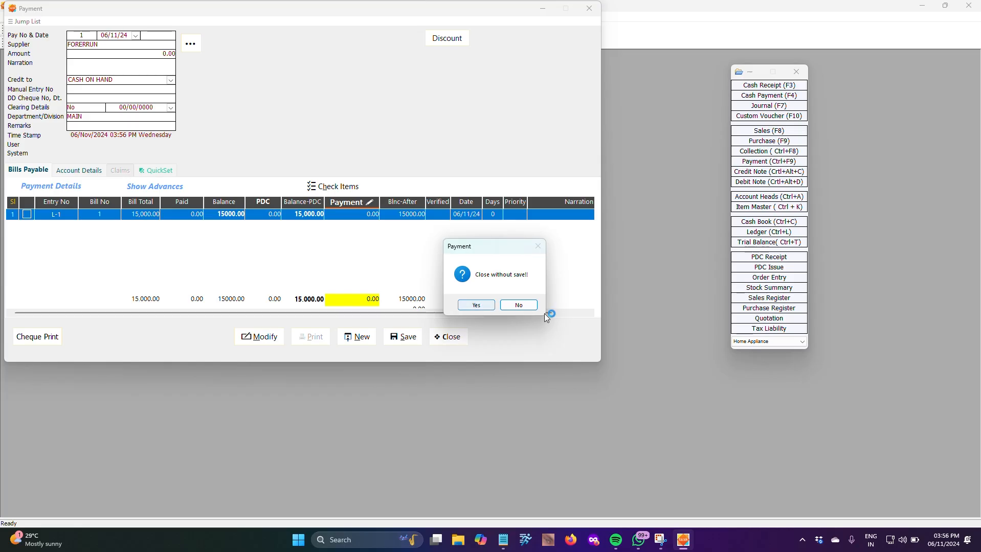
left_click(519, 305)
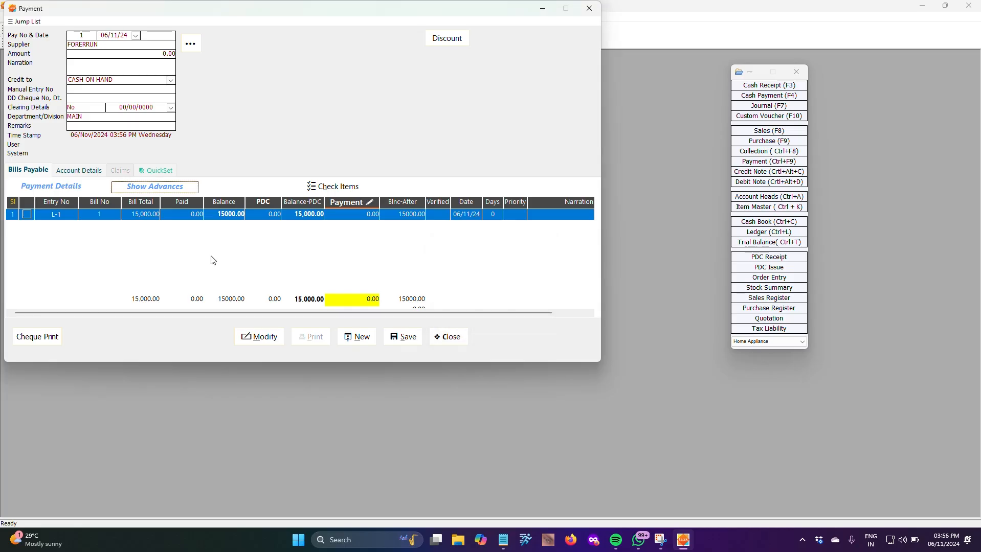
Step: Apply FORERRUN's pending debit note advance to bill L-1 in Manage Advances
left_click(172, 190)
left_click(241, 164)
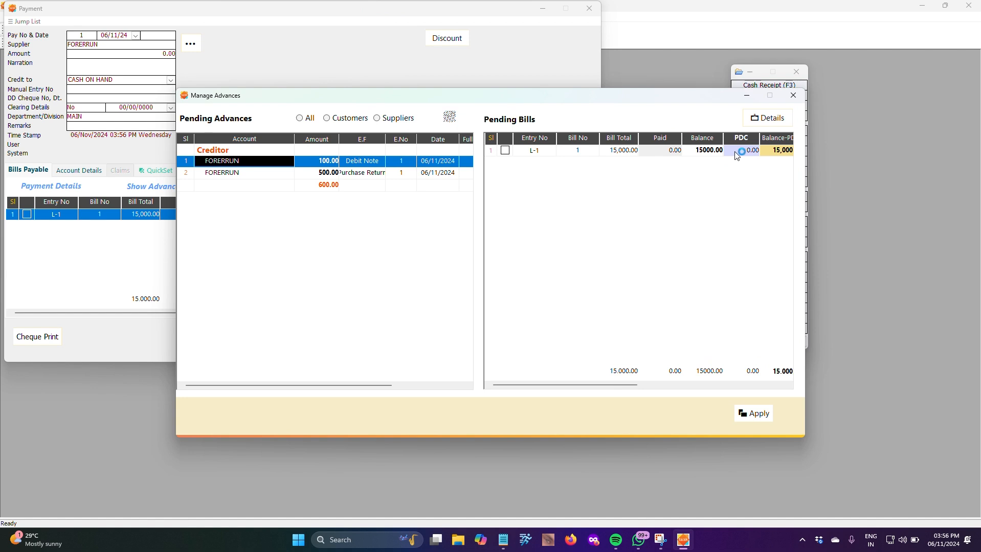
left_click(505, 151)
left_click(752, 416)
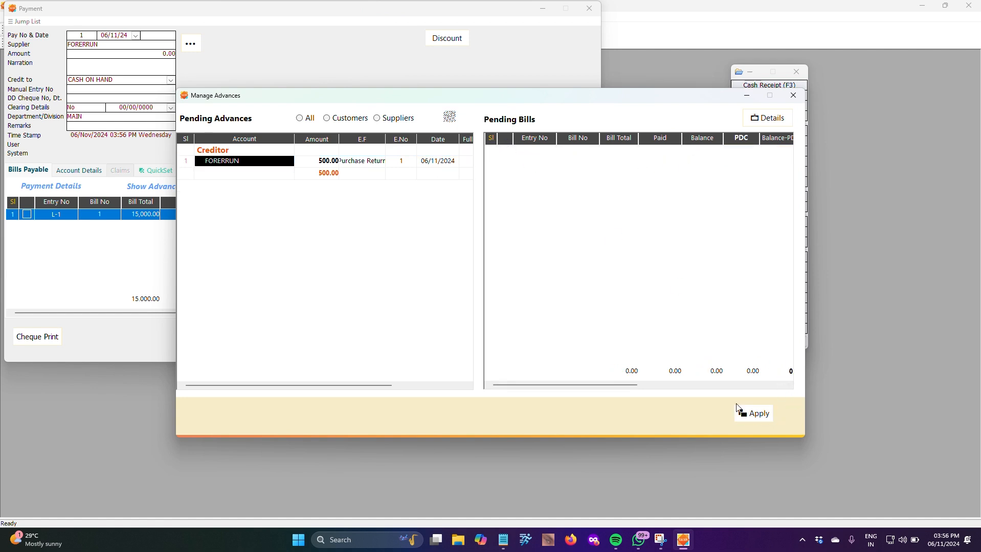
Step: Apply the pending purchase return advance to FORERRUN's bill L-1, then close the payment without saving
left_click(321, 164)
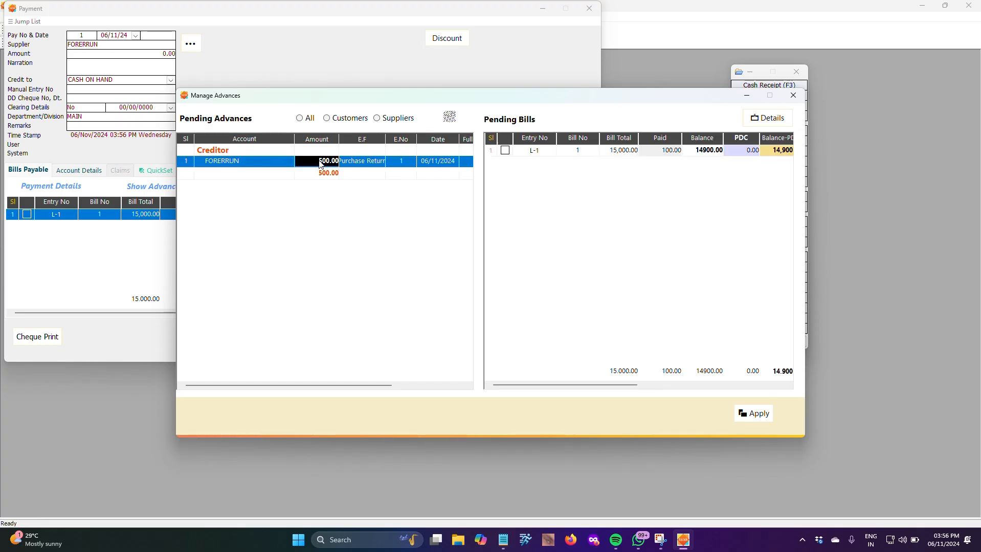
left_click(506, 151)
left_click(743, 409)
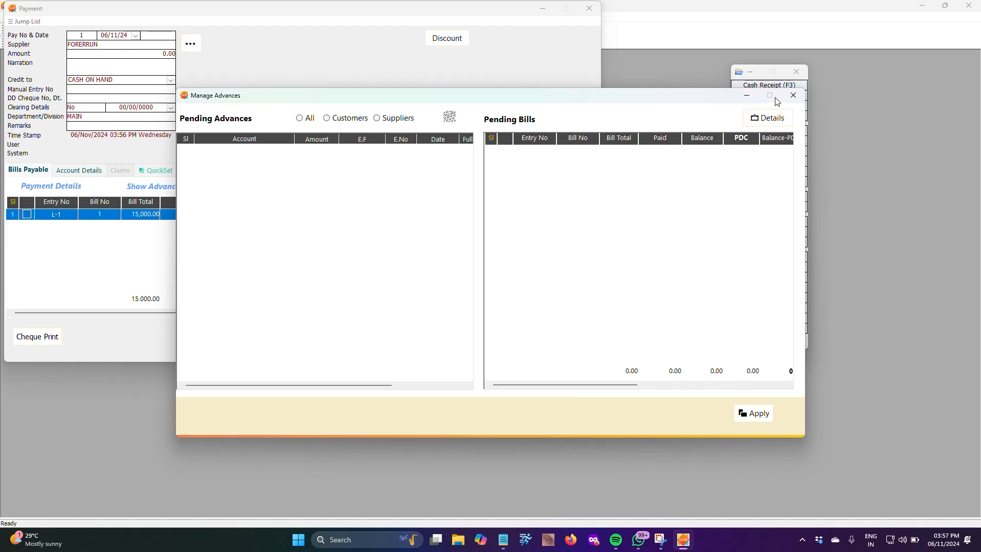
left_click(791, 96)
left_click(449, 336)
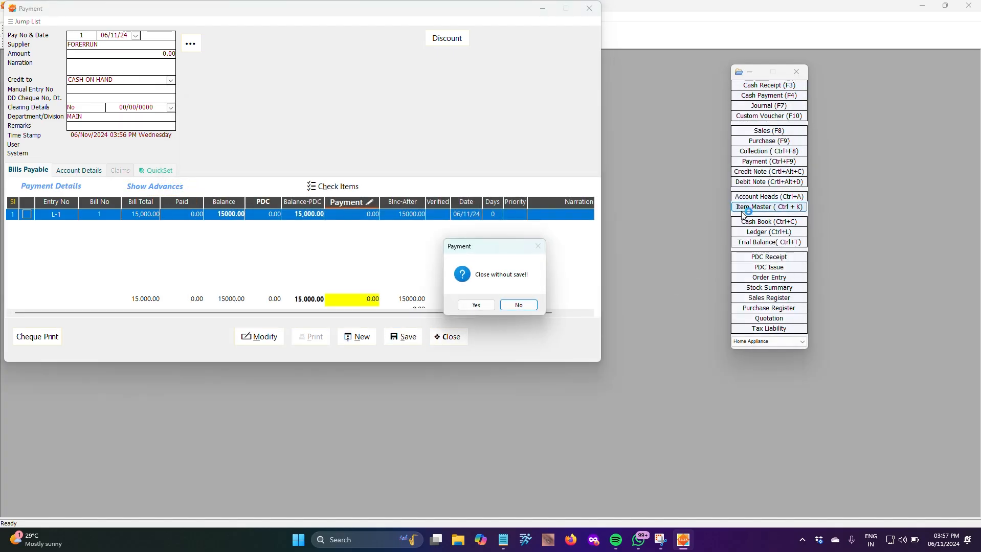
left_click(475, 305)
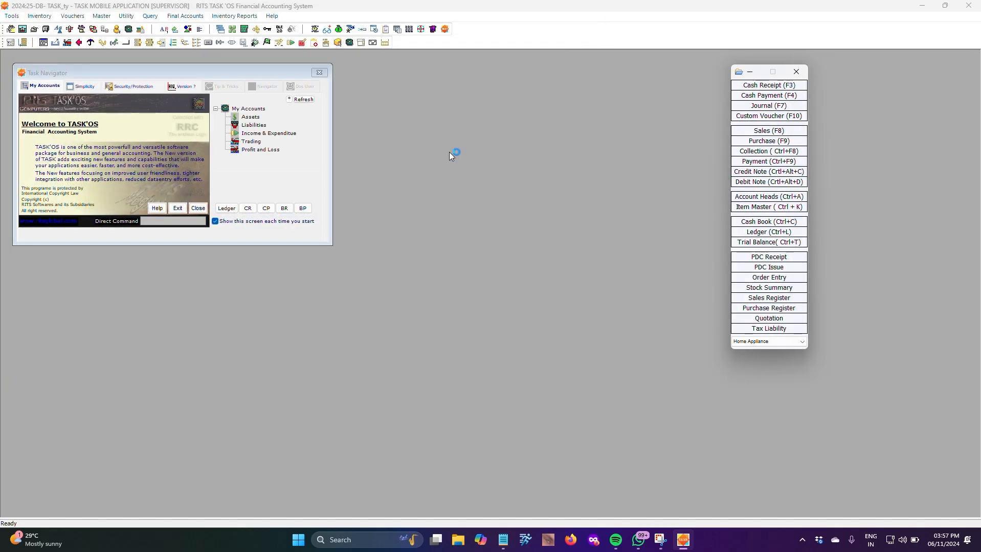
Step: Recheck FORERRUN's payable bill in a new payment and bring up the payments history of bill L-1
left_click(764, 162)
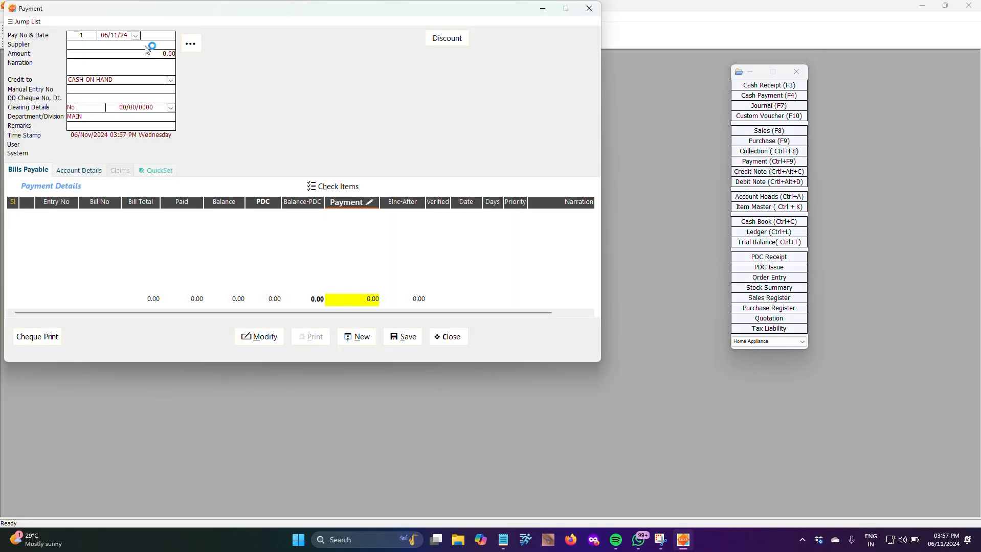
left_click(147, 44)
left_click(137, 72)
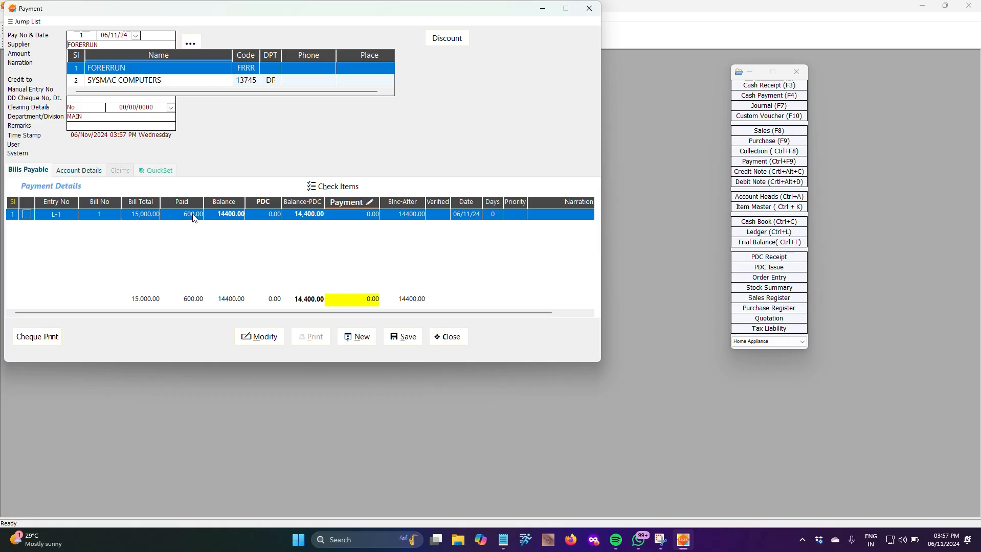
left_click(26, 216)
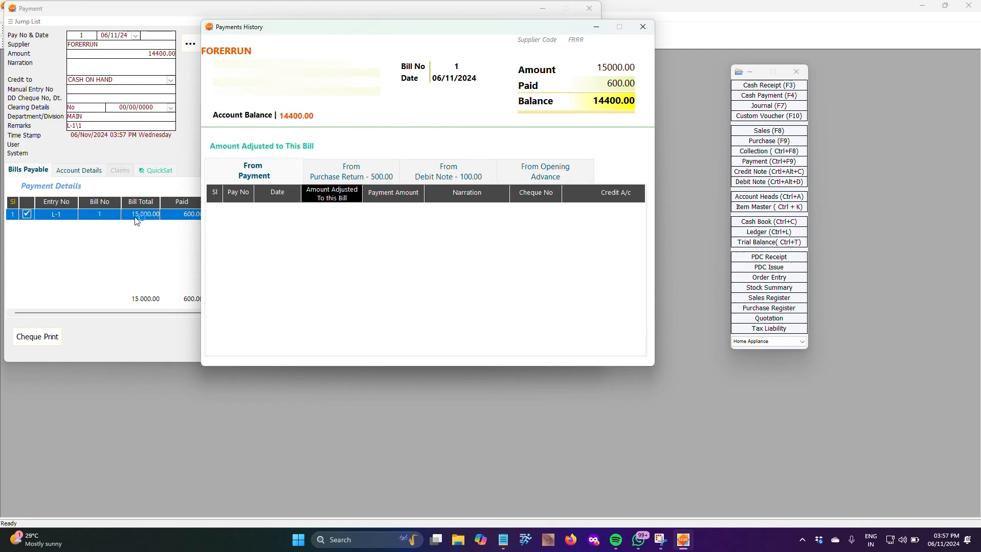
left_click_drag(307, 27, 493, 82)
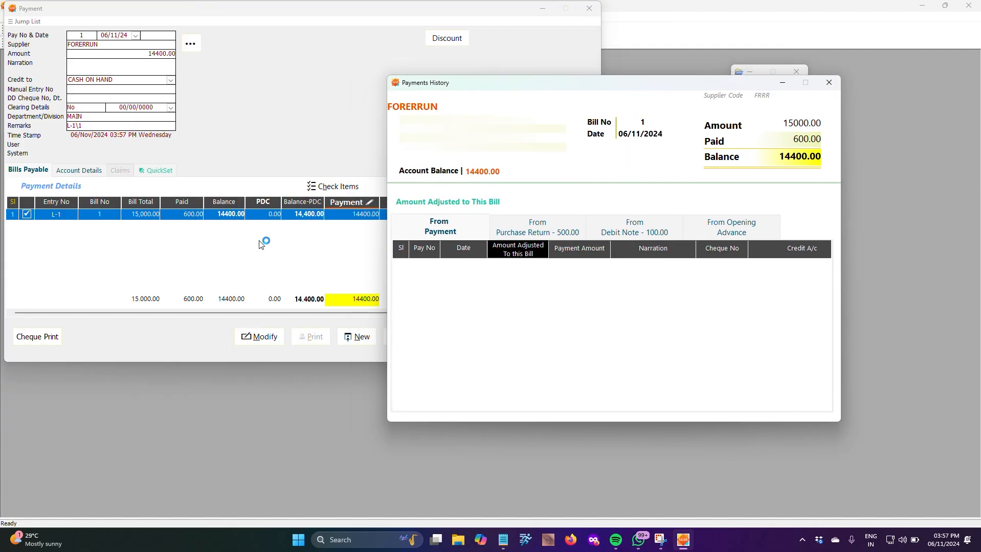
left_click_drag(637, 84, 536, 121)
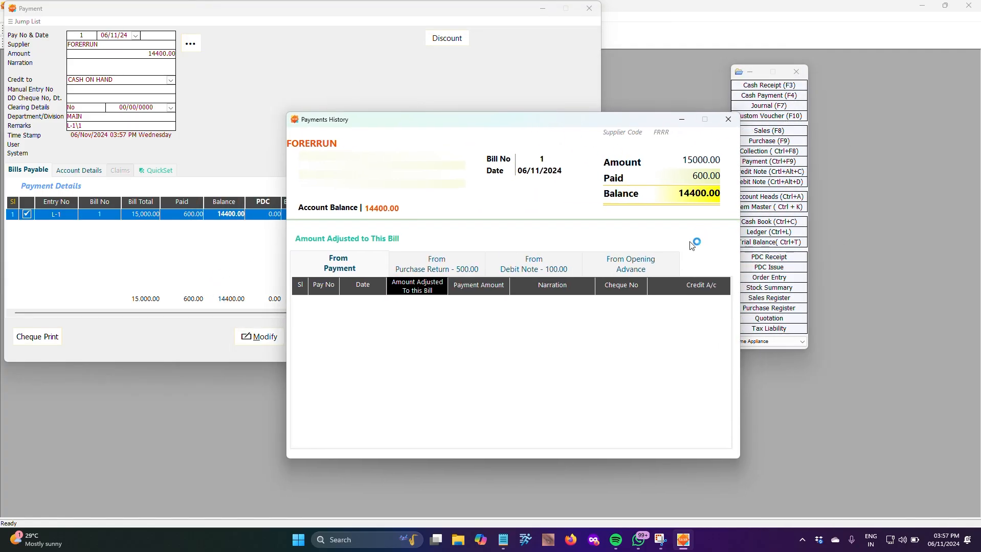
Step: Review the bill's purchase return and debit note adjustments, then close the history and the payment without saving
left_click(448, 270)
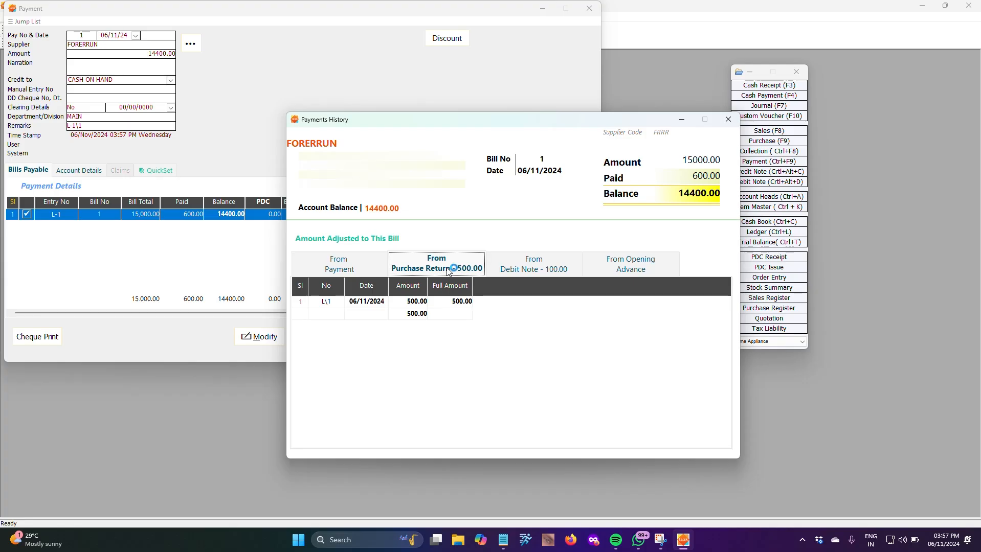
left_click(514, 272)
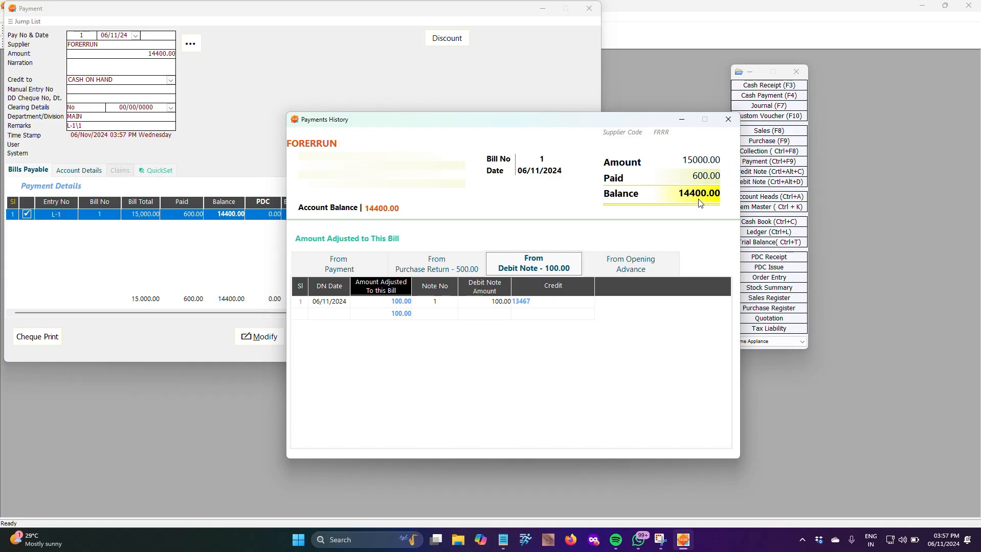
left_click(724, 125)
left_click(589, 9)
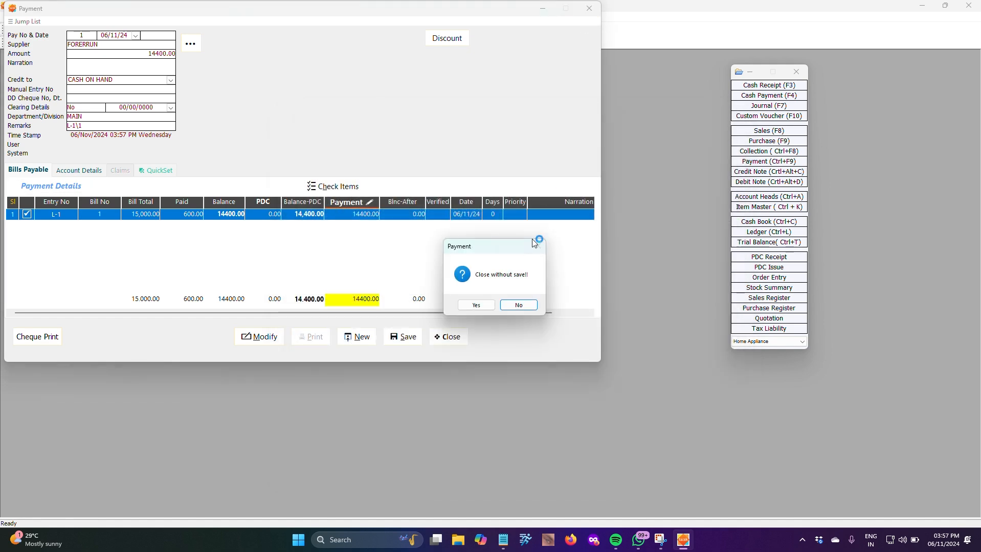
left_click(476, 306)
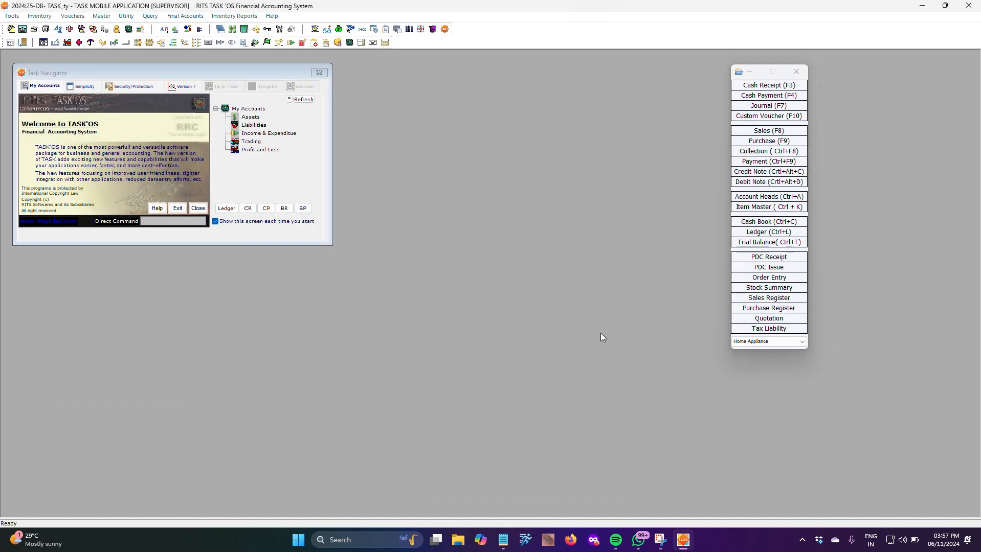
Step: Record and save a payment of 10000 to SYSMAC COMPUTERS, credited to CASH ON HAND
left_click(770, 163)
left_click(158, 45)
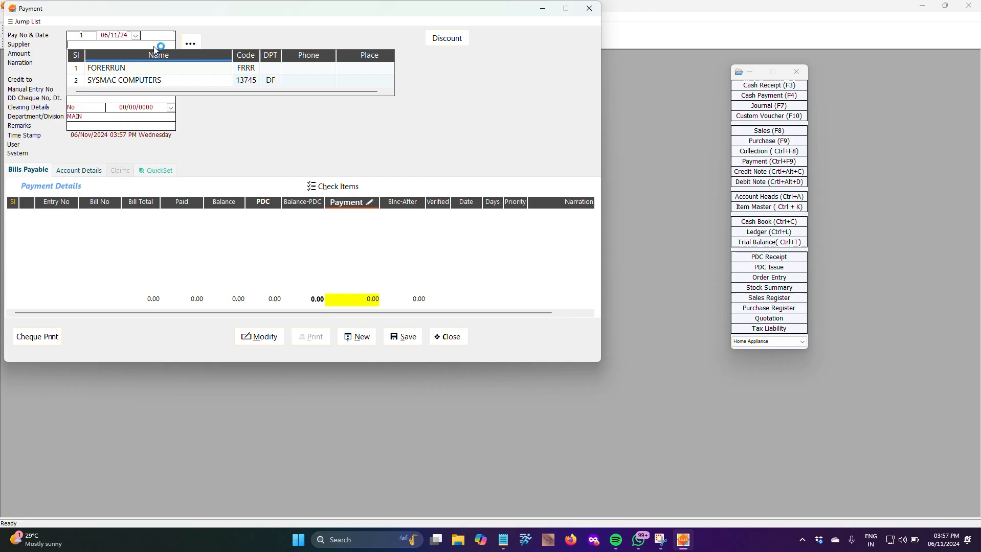
left_click(141, 86)
key("Return")
type("100")
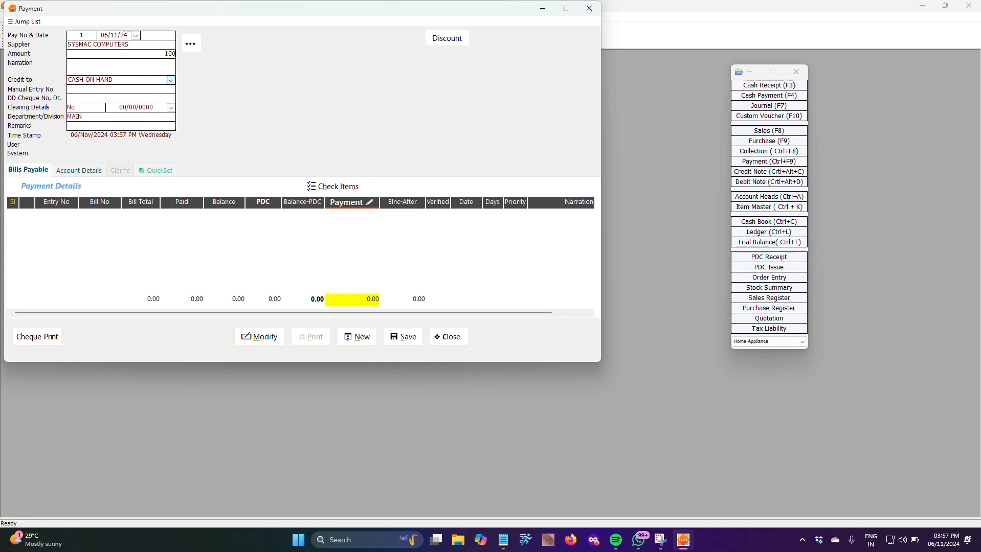
type("00")
key("Return")
key("alt+s")
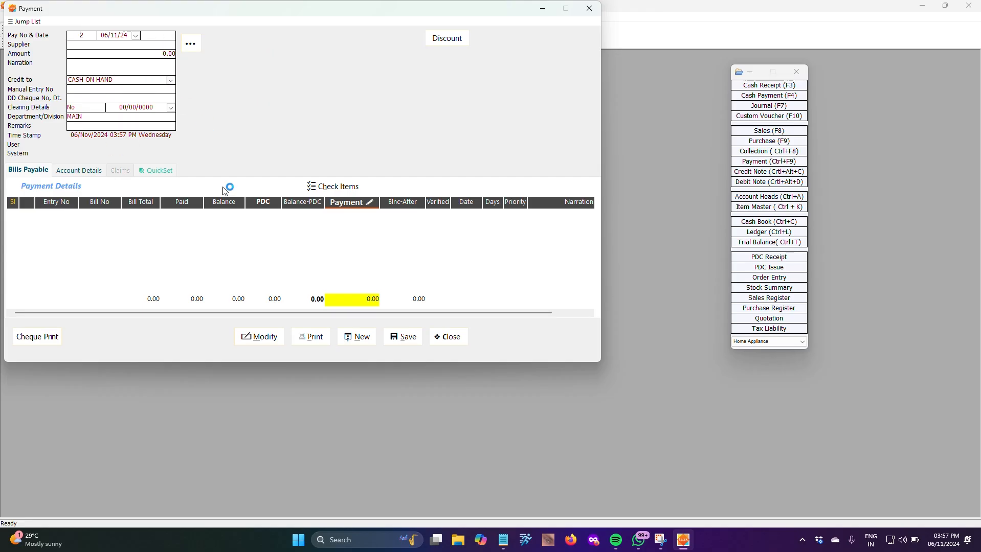
Step: Check SYSMAC COMPUTERS' pending advances from a new payment, then close the form without saving
left_click(139, 44)
left_click(127, 81)
left_click(155, 186)
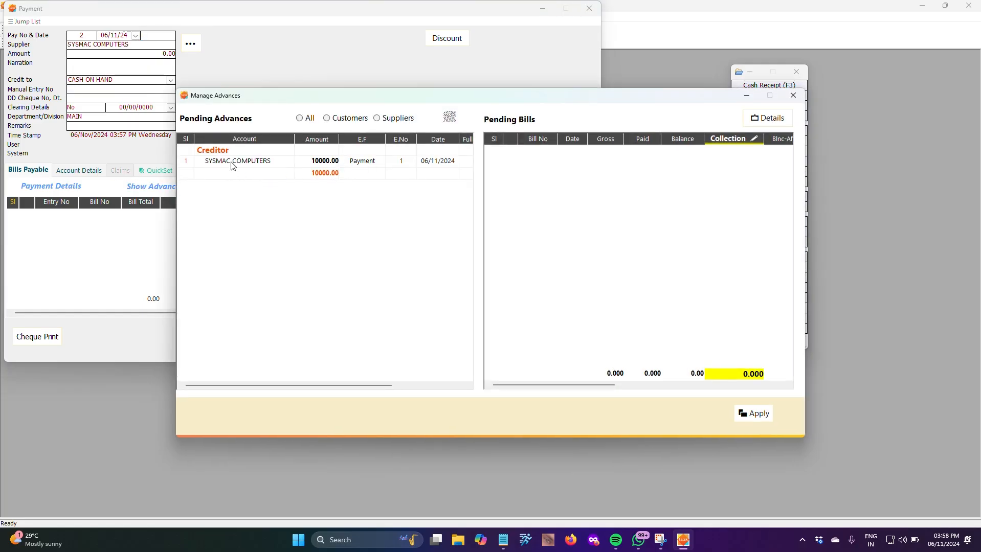
left_click(793, 95)
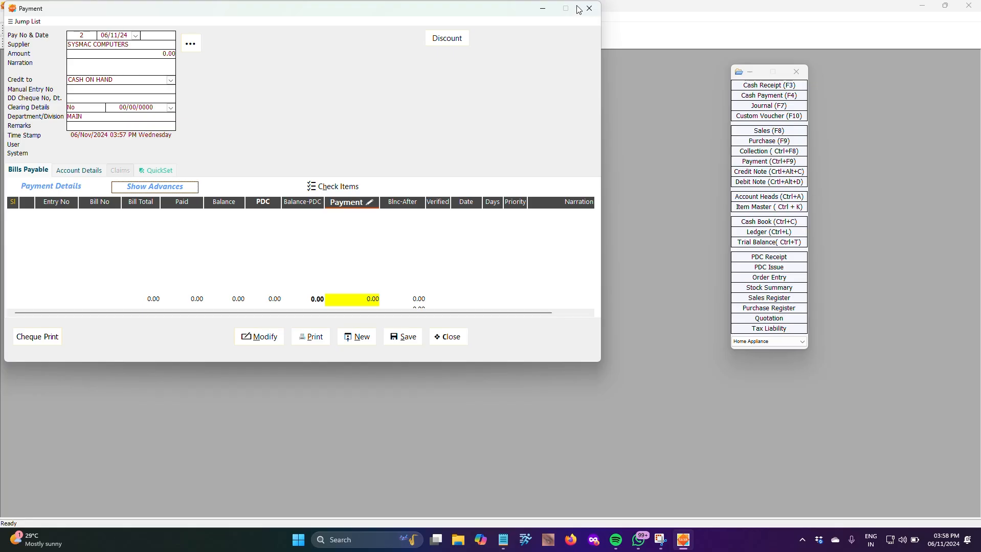
left_click(589, 8)
left_click(483, 304)
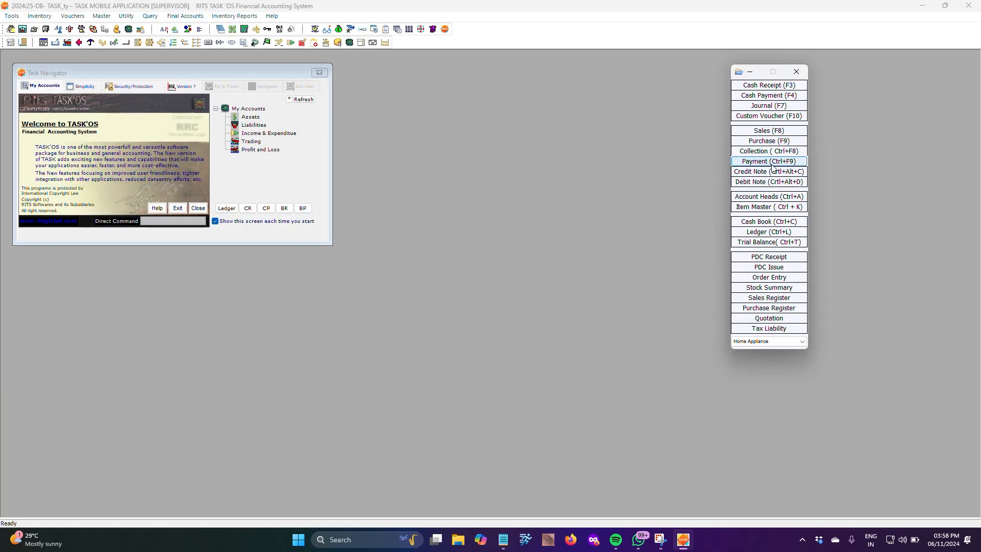
Step: Start a goods purchase with bill number 2 and SYSMAC COMPUTERS as the supplier
left_click(768, 141)
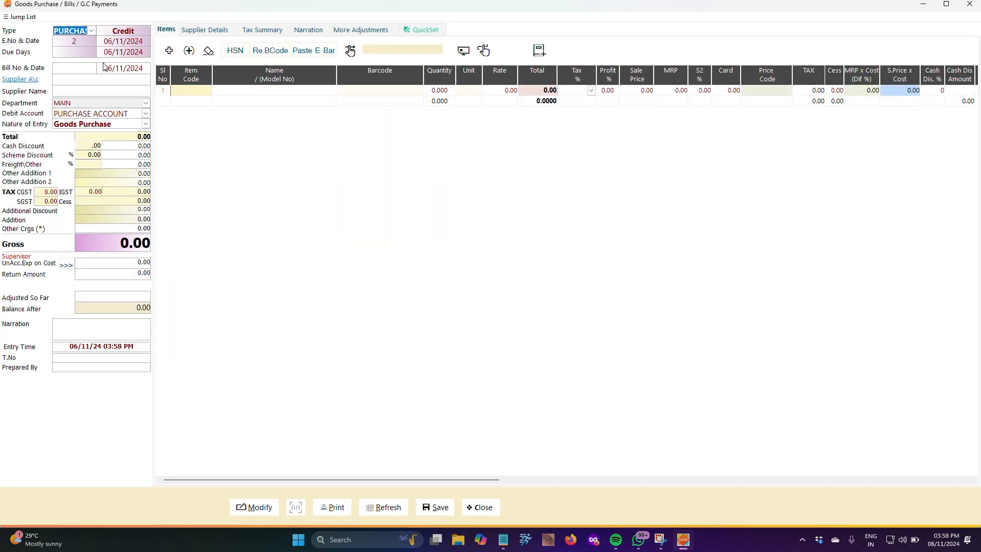
left_click(80, 71)
type("2")
key("Return")
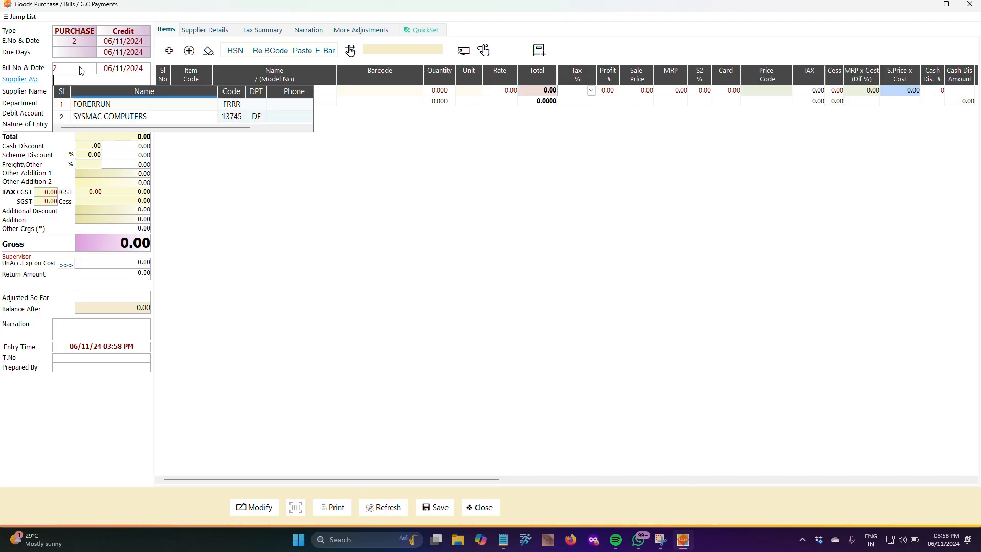
key("Down")
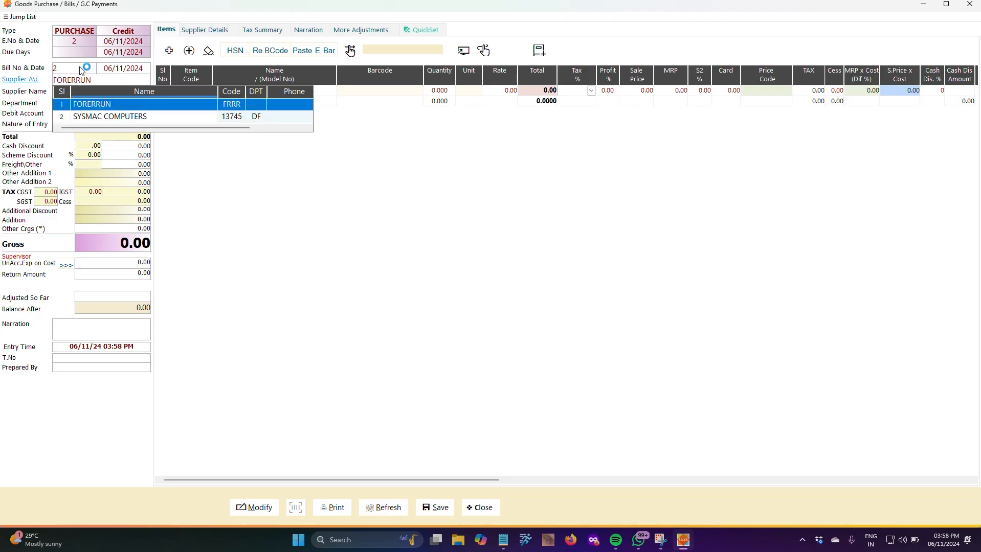
key("Down")
key("Up")
key("Down")
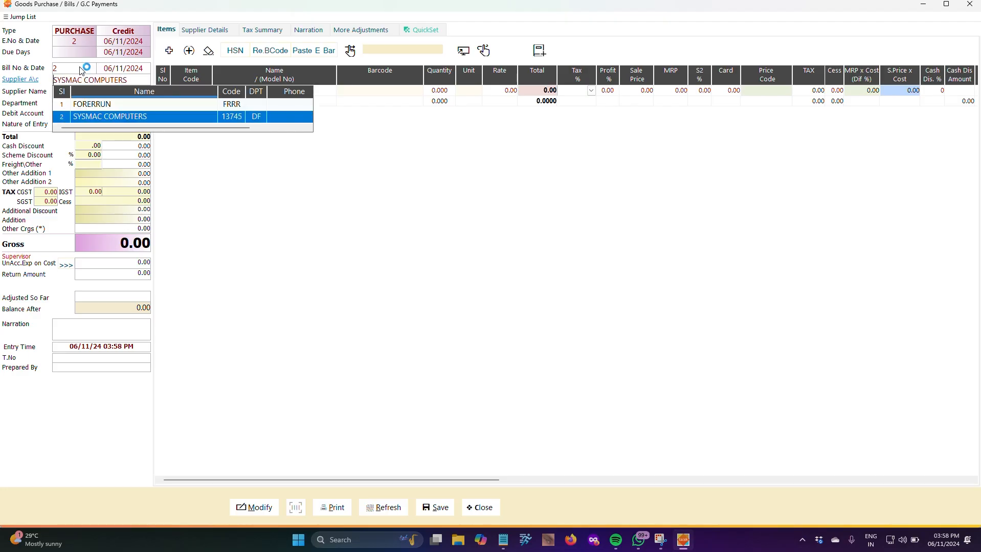
key("Return")
Step: Add item TEST to the purchase with quantity 1 and a rate of 10000
key("Down")
key("Return")
key("Return")
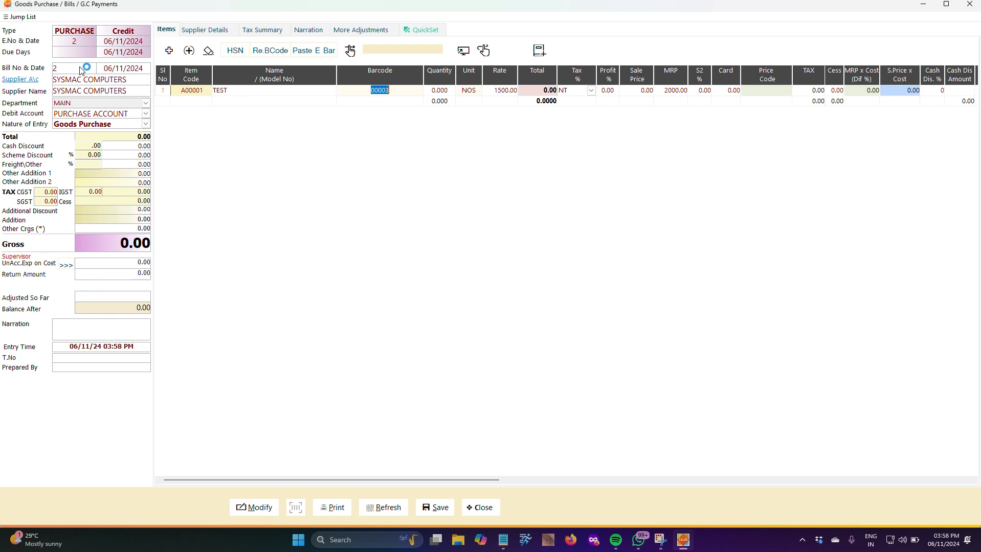
key("Return")
type("1")
key("Return")
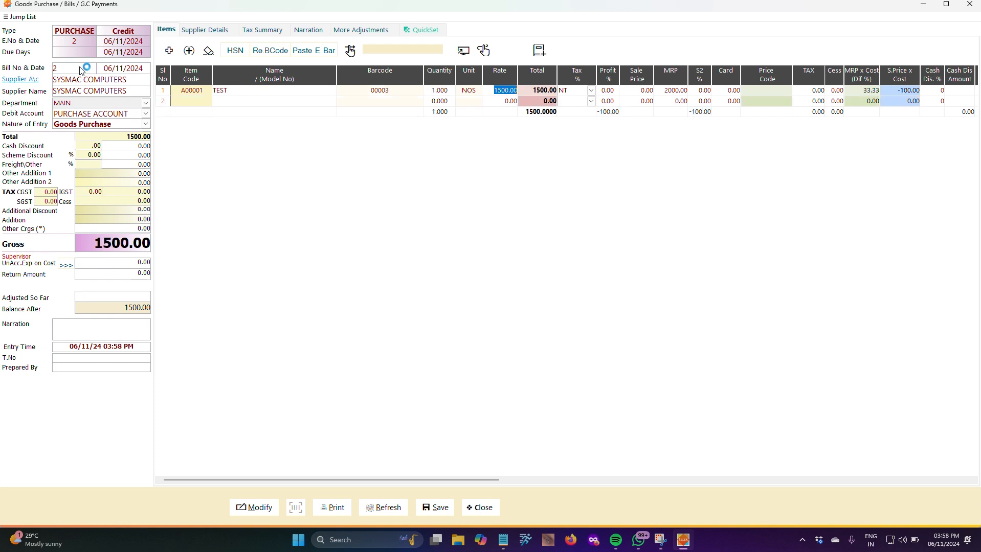
type("100")
key("Return")
key("Left")
key("Left")
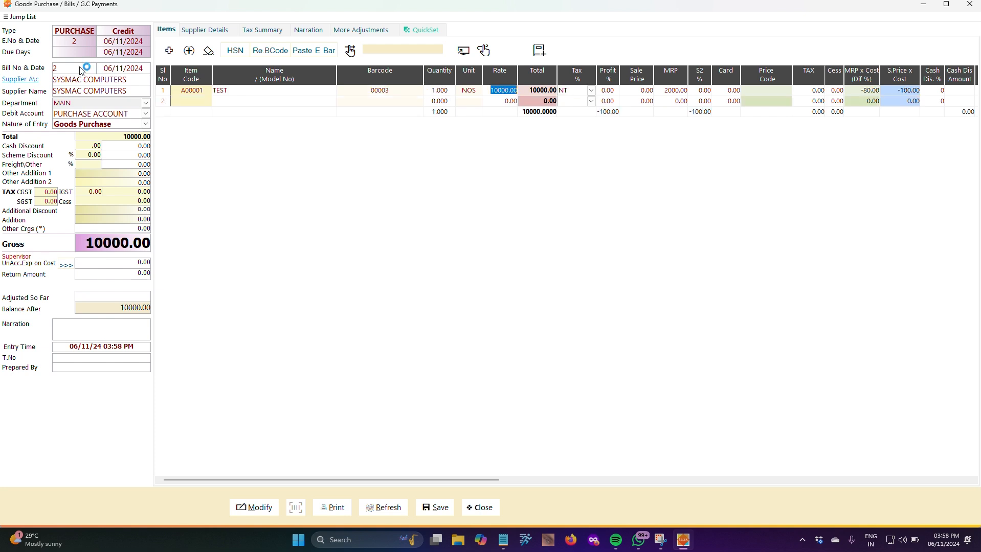
type("10")
key("Return")
left_click(441, 91)
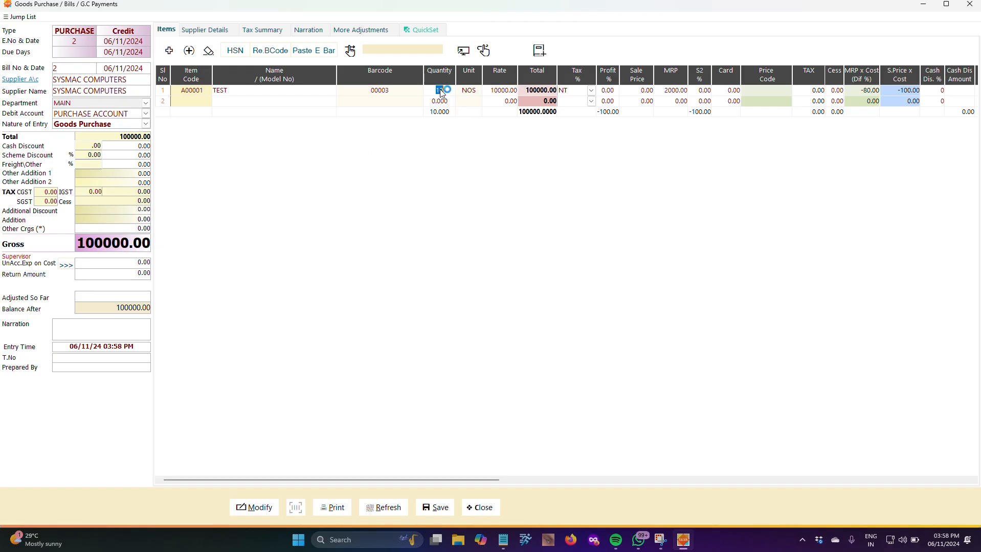
type("1")
key("Return")
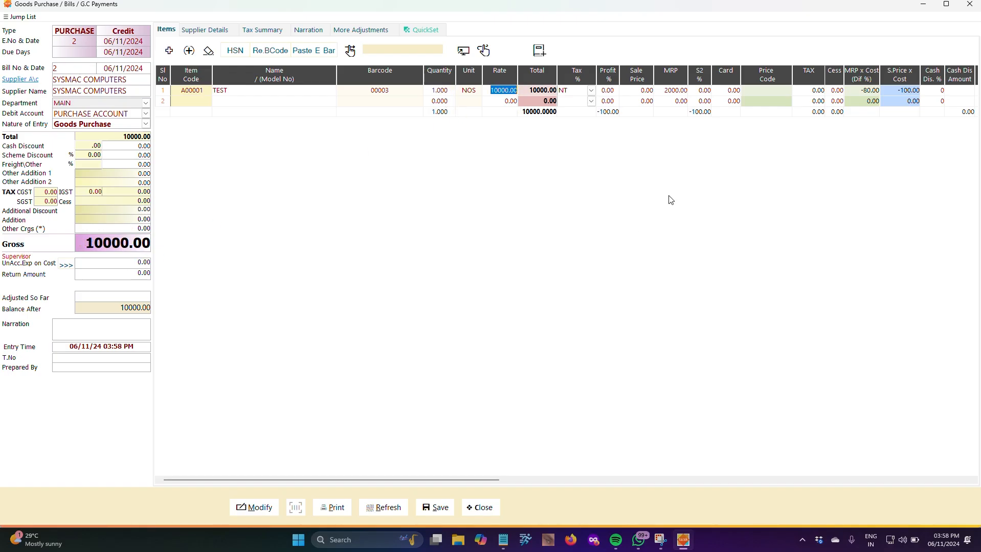
Step: Set the TEST item's sale price to 2000, then save the purchase bill and close the form
left_click(652, 92)
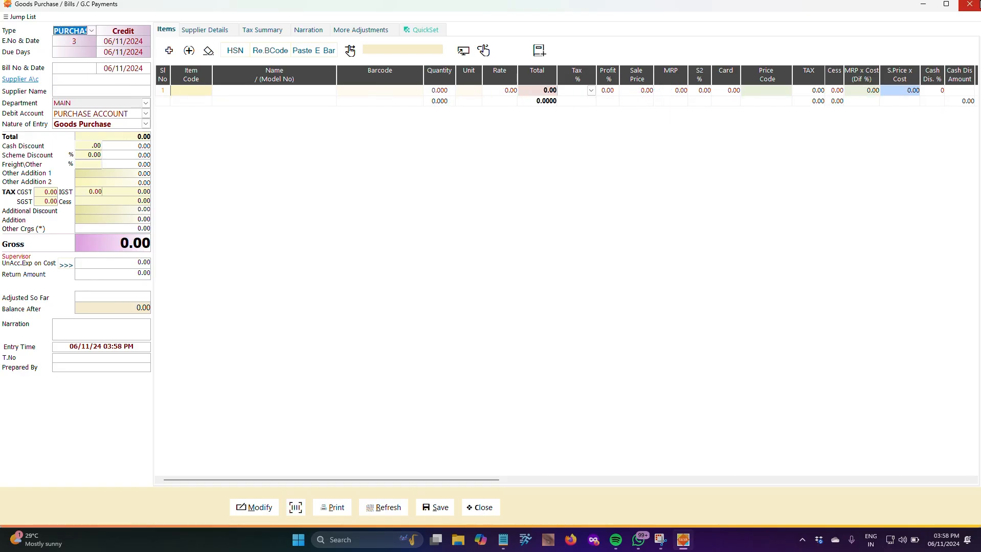
left_click(969, 4)
Step: From a new payment for SYSMAC COMPUTERS, apply the pending 10000 payment advance to purchase bill 2 and close Manage Advances
left_click(777, 160)
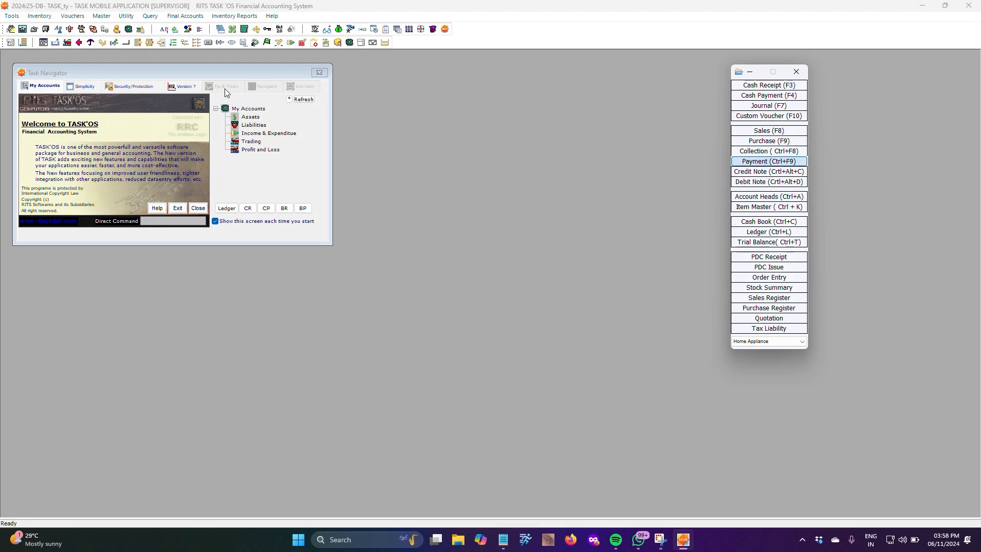
left_click(159, 45)
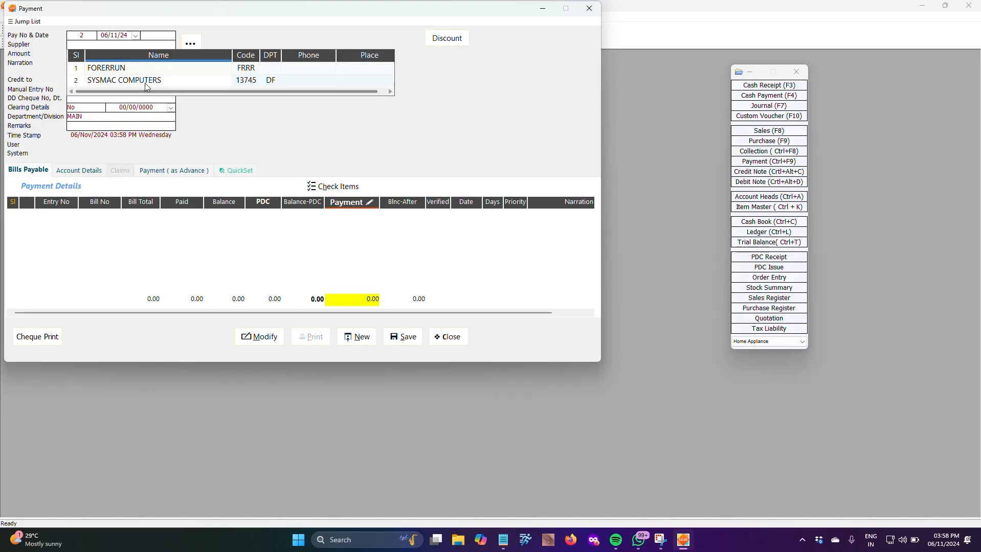
left_click(146, 82)
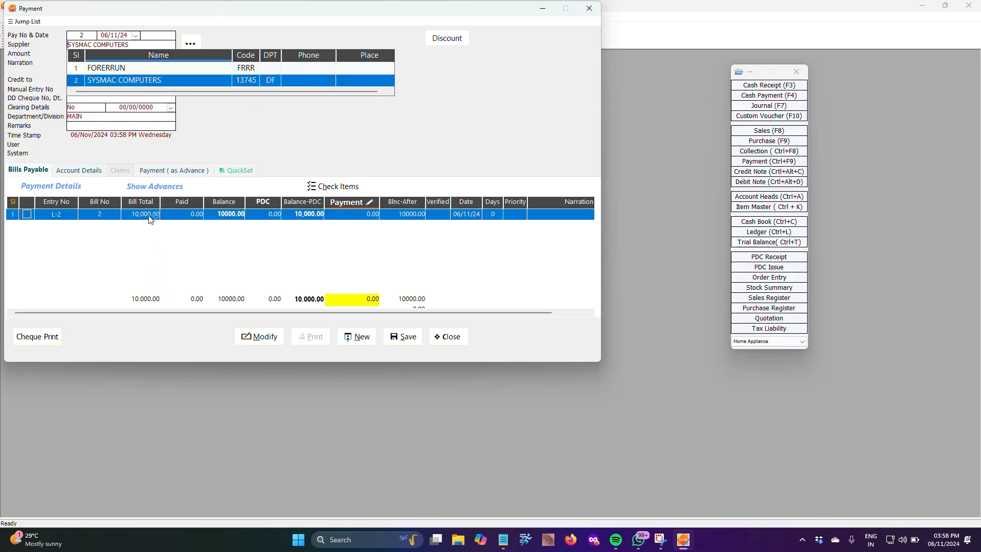
left_click(155, 187)
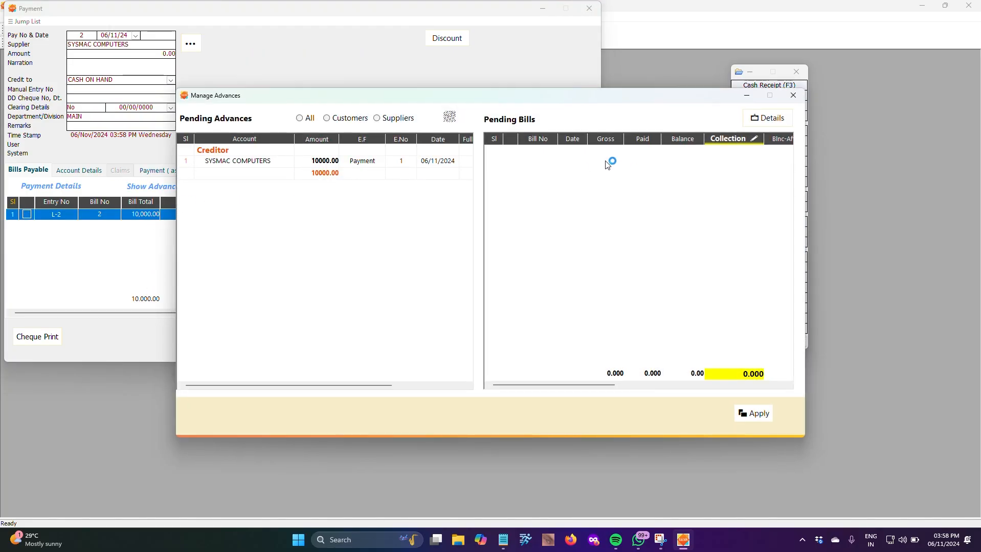
left_click(354, 163)
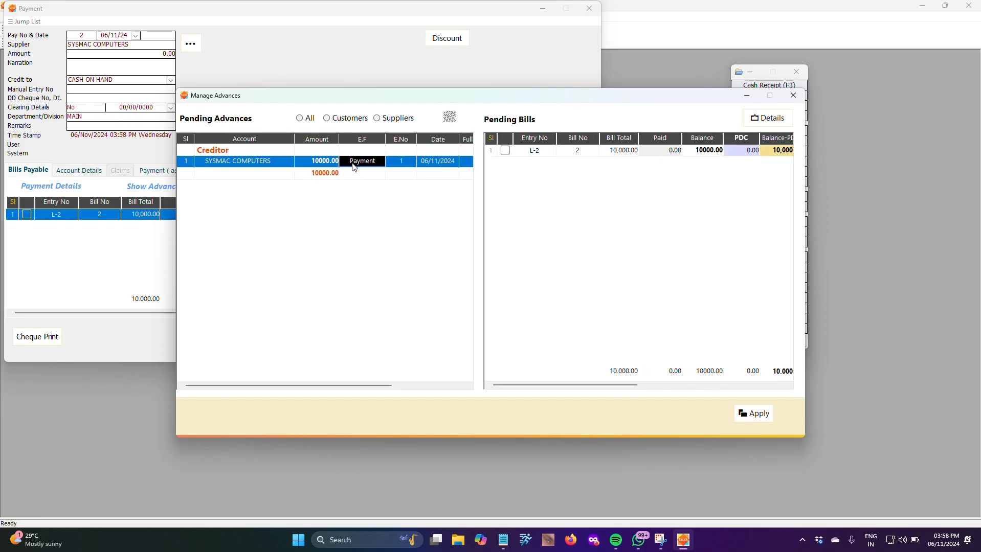
left_click(505, 151)
left_click(752, 413)
left_click(793, 96)
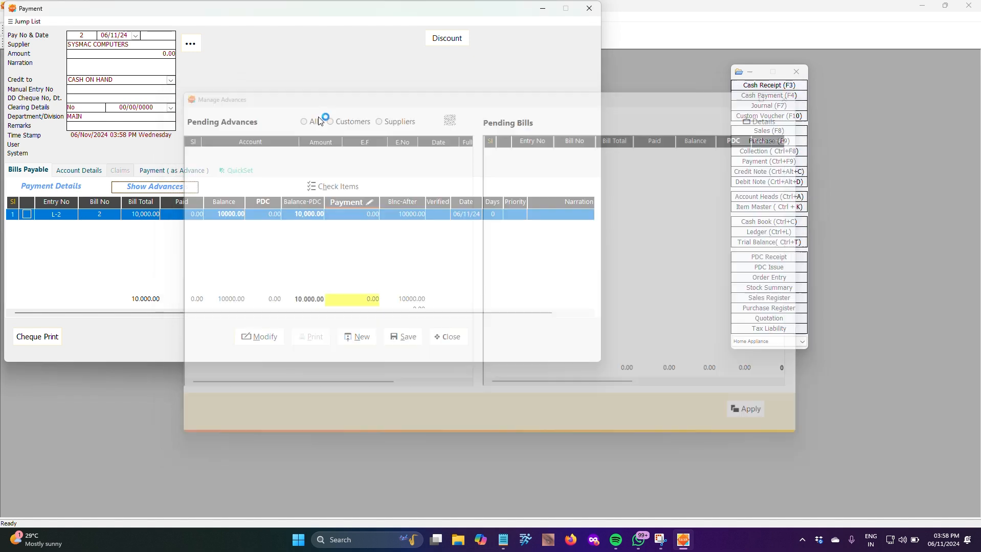
Step: Reload SYSMAC COMPUTERS in the payment form to check its pending bills, then close the form without saving
left_click(153, 46)
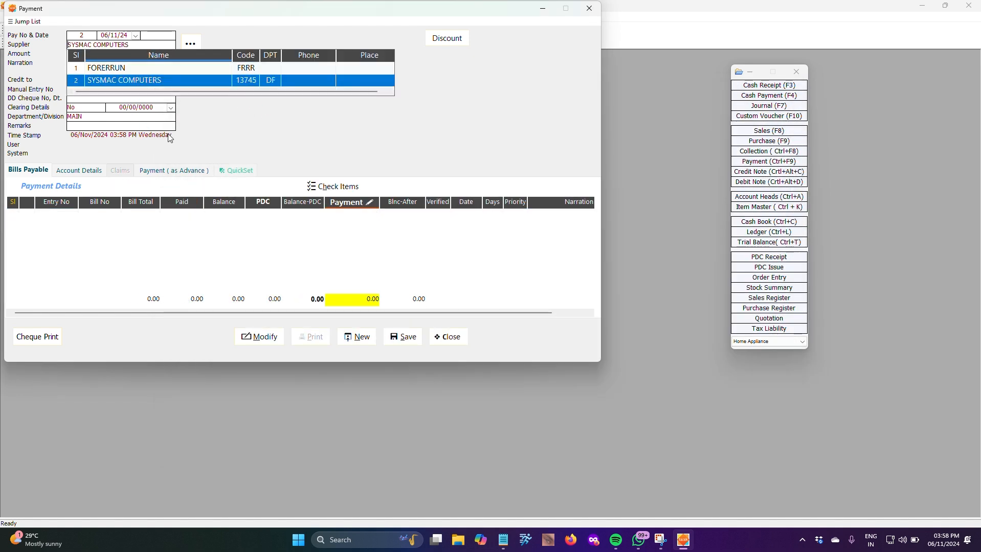
left_click(589, 8)
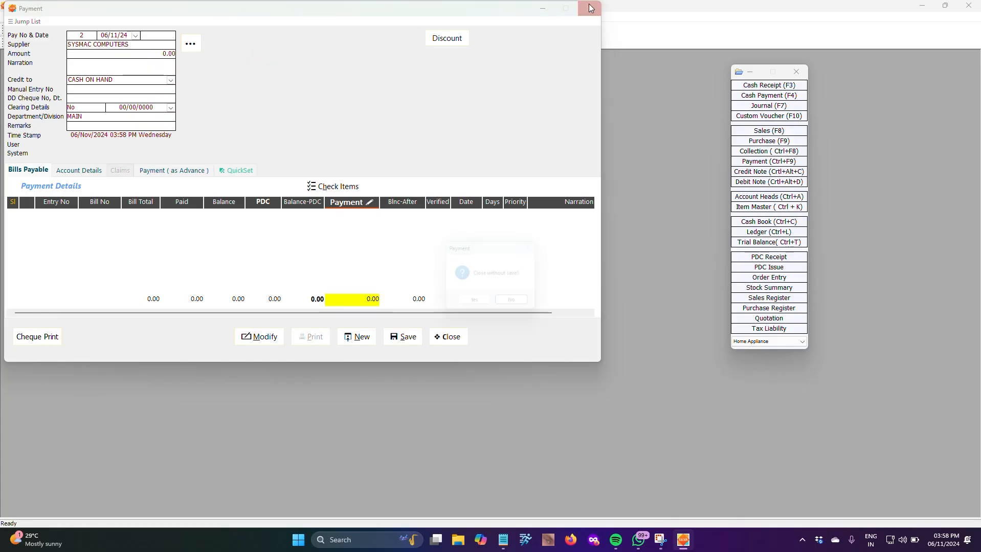
left_click(488, 304)
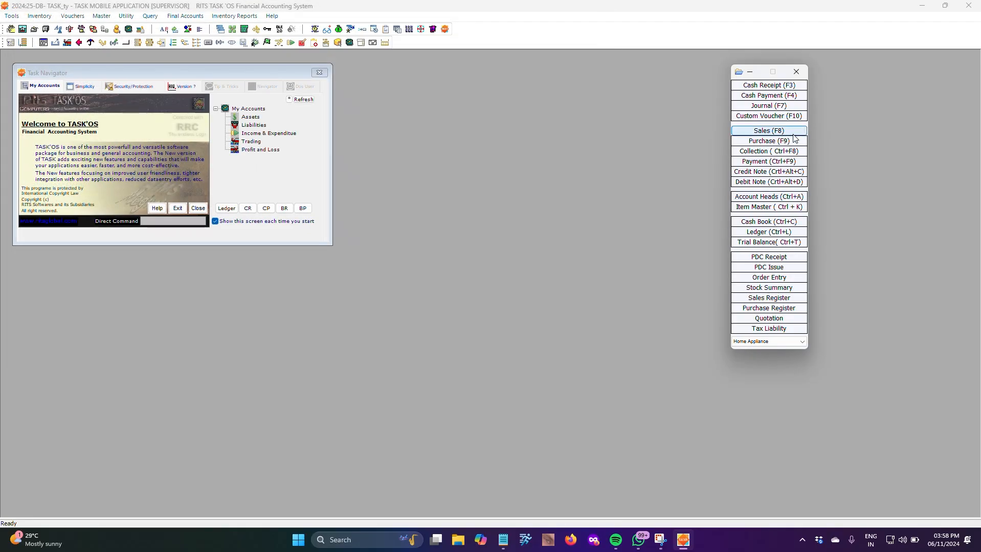
Step: Retrieve saved purchase entry 2 for modification and show its QuickSet options
key("F9")
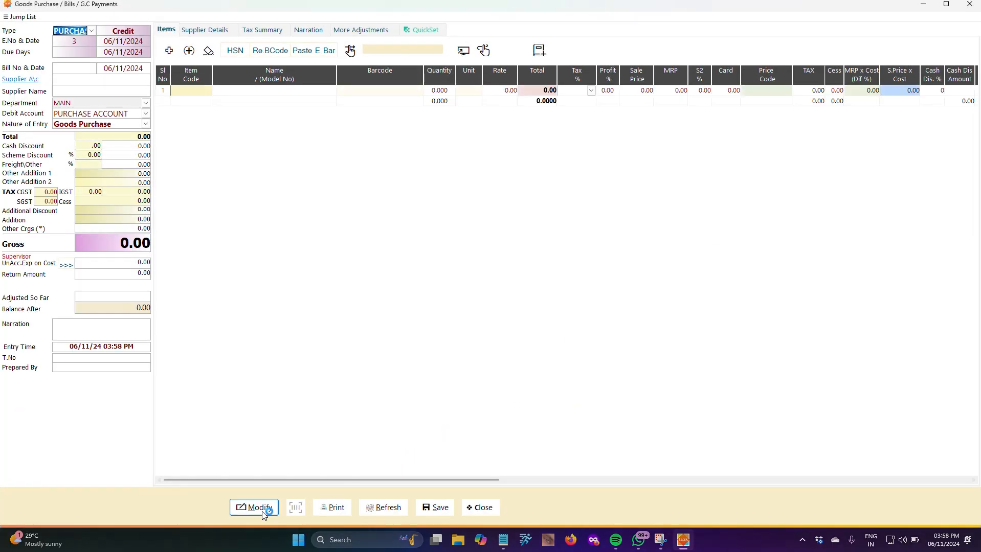
key("alt+m")
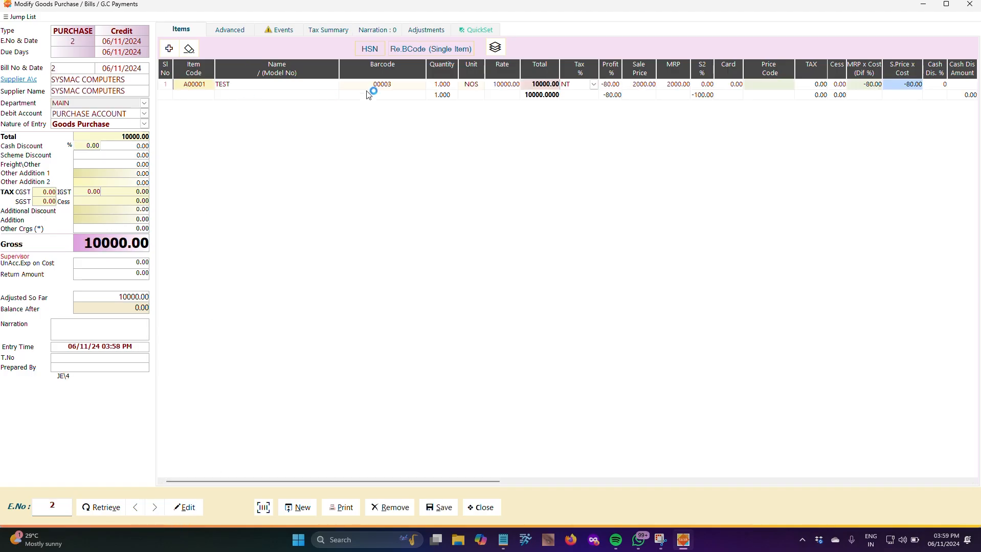
left_click(475, 31)
left_click(478, 34)
left_click(358, 15)
left_click_drag(330, 3, 334, 45)
left_click(489, 76)
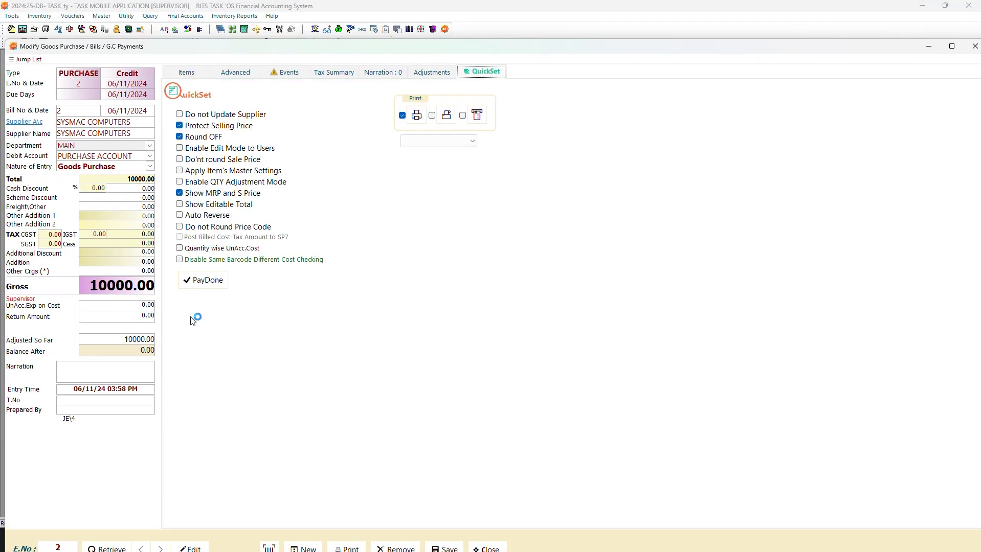
Step: Examine the payment history of purchase bill 2, then close it and both purchase forms
left_click(207, 280)
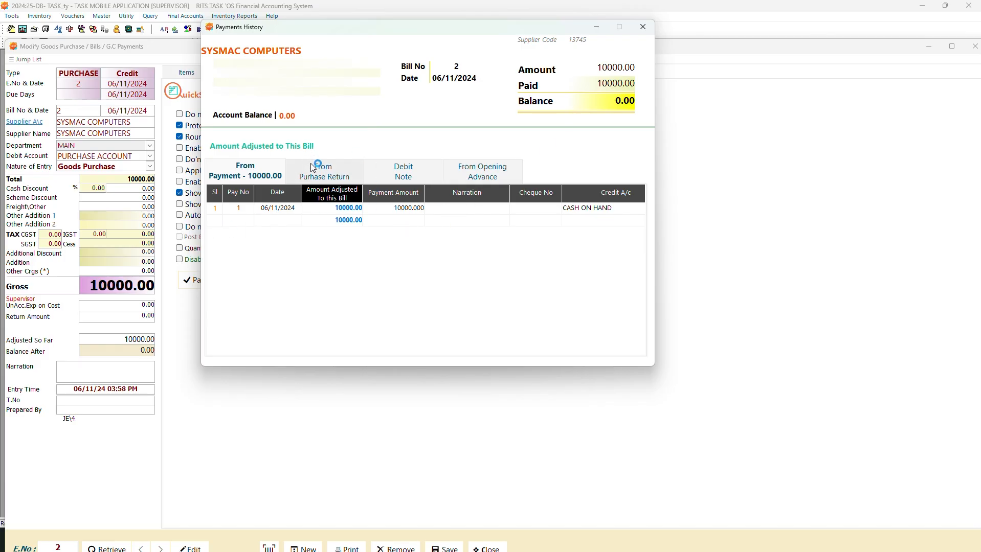
left_click(644, 26)
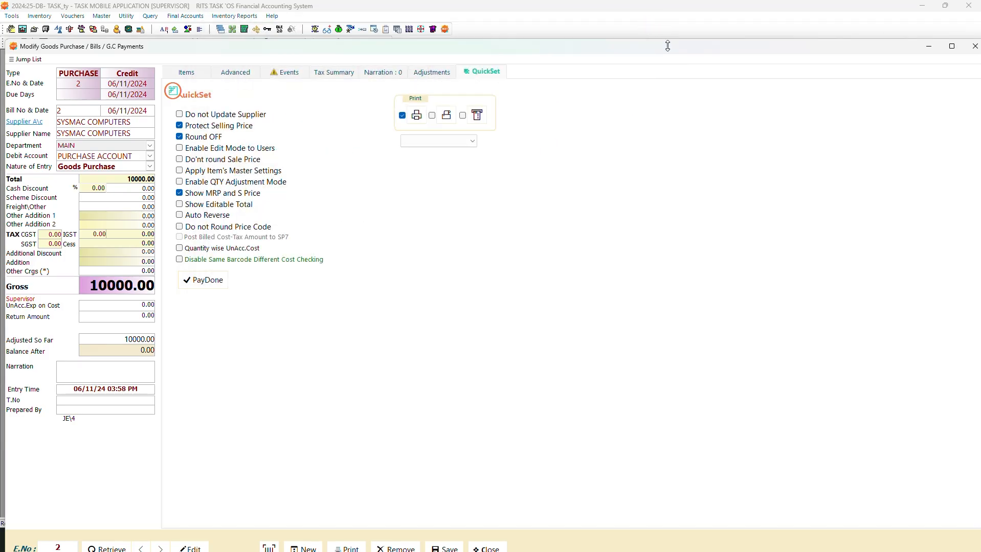
left_click(973, 46)
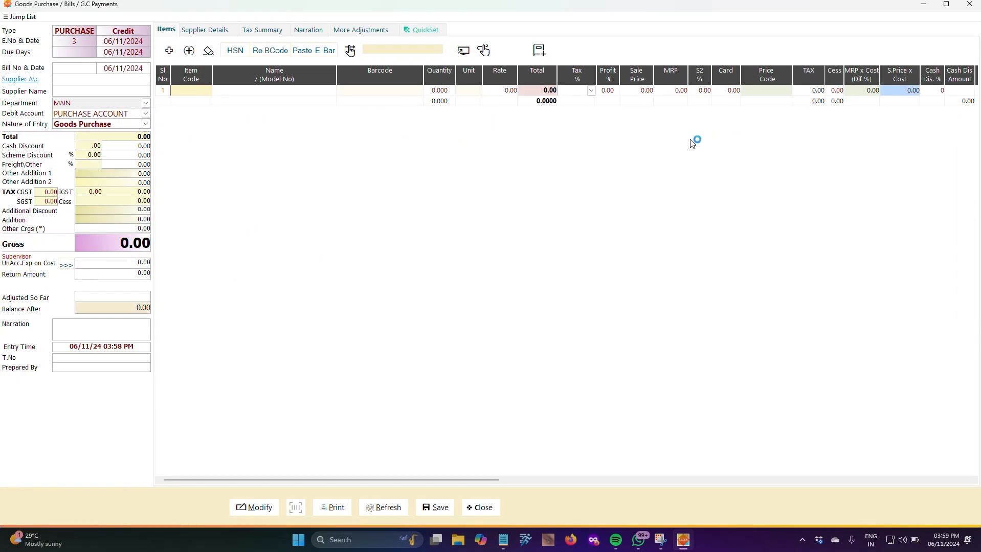
left_click(968, 4)
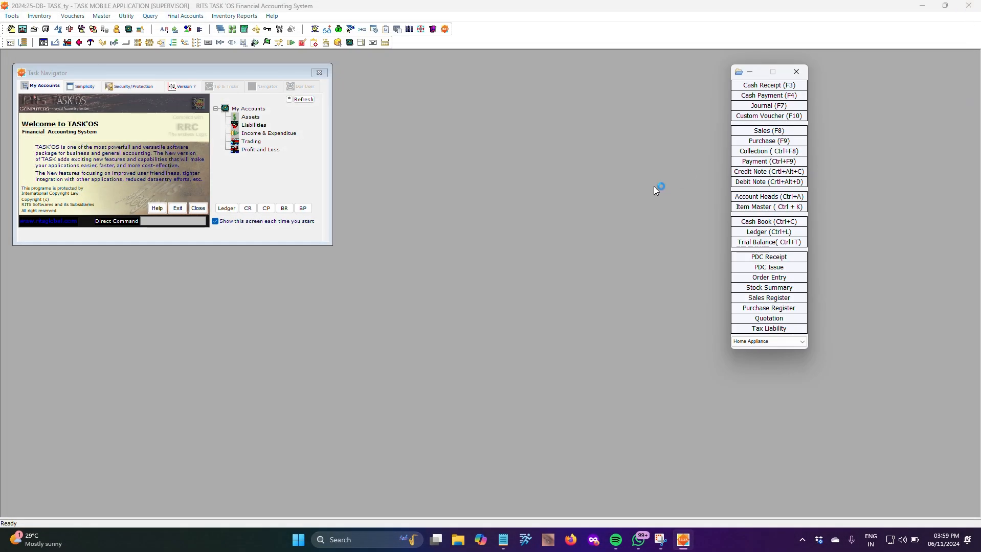
Step: View the Sales form and the Collection receipt form, closing each one without making an entry
left_click(772, 131)
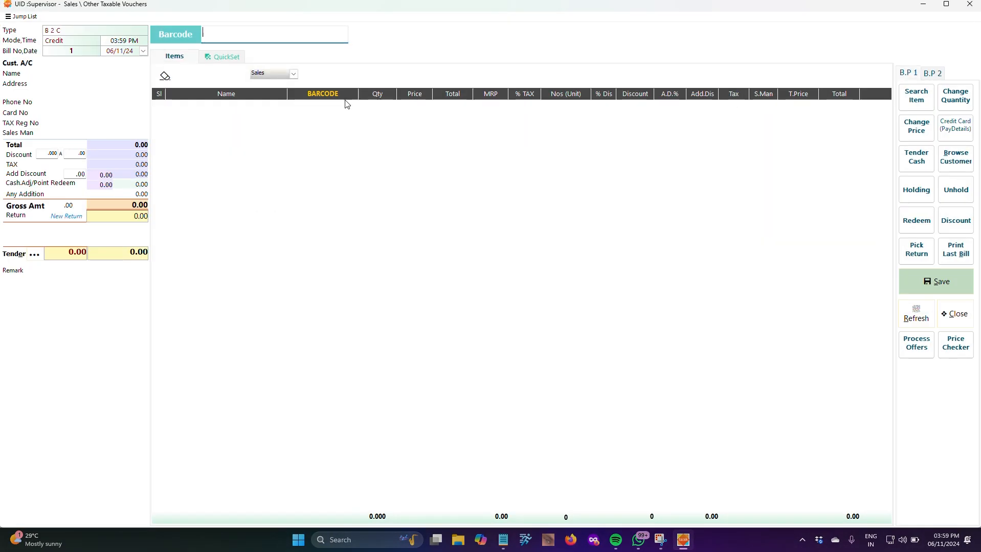
left_click(969, 4)
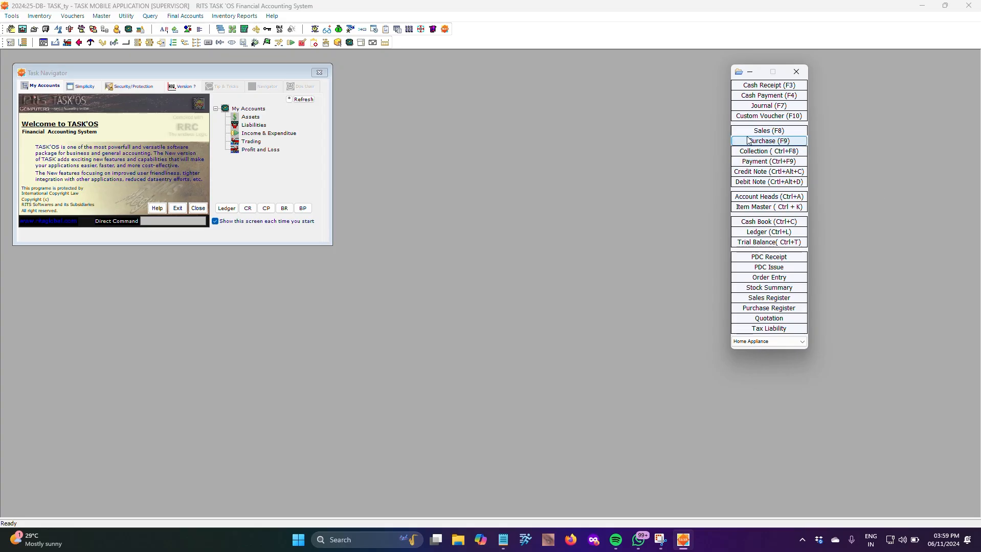
left_click(770, 152)
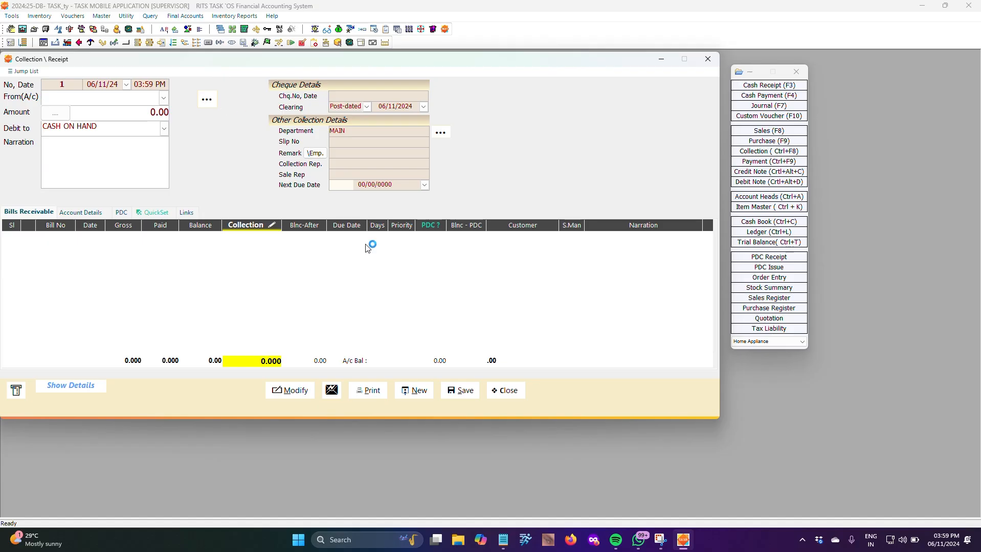
left_click(503, 398)
Step: Exit the current company, relaunch TASK and log in to company Tal with the supervisor password
left_click(968, 6)
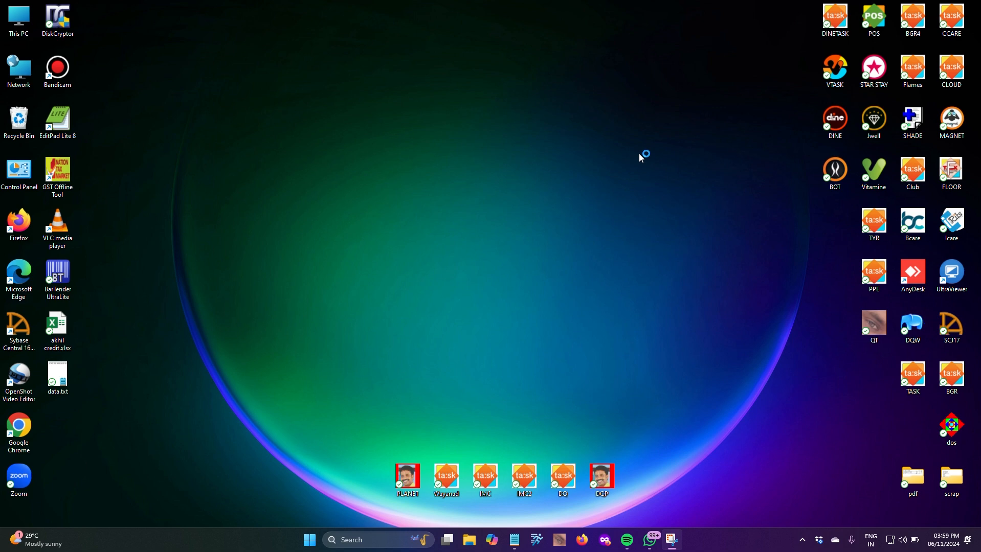
double_click(913, 376)
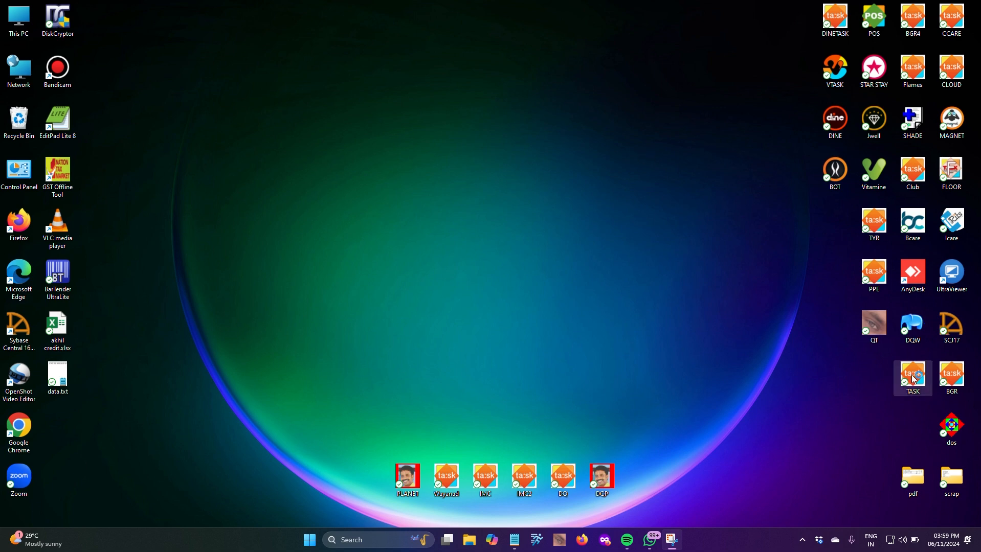
left_click(130, 228)
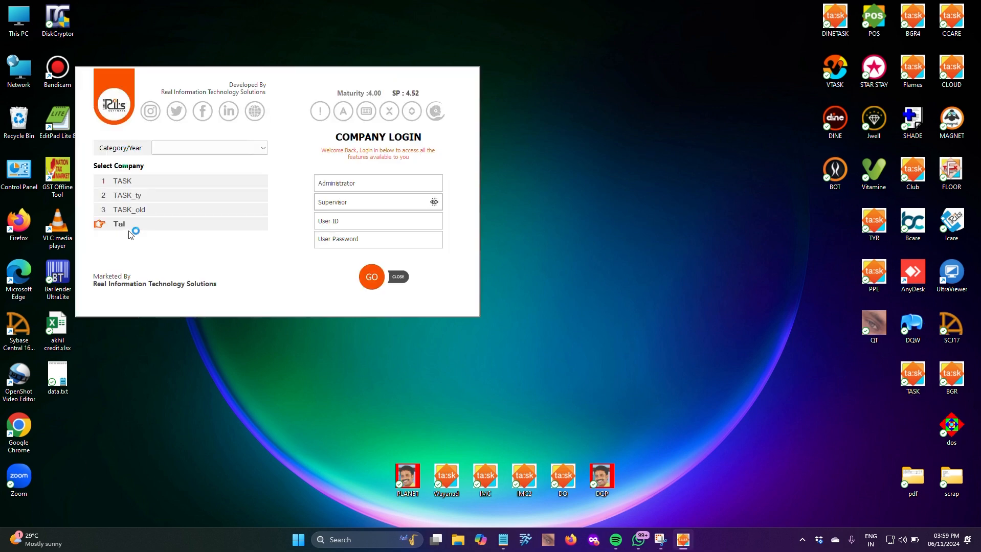
left_click(402, 202)
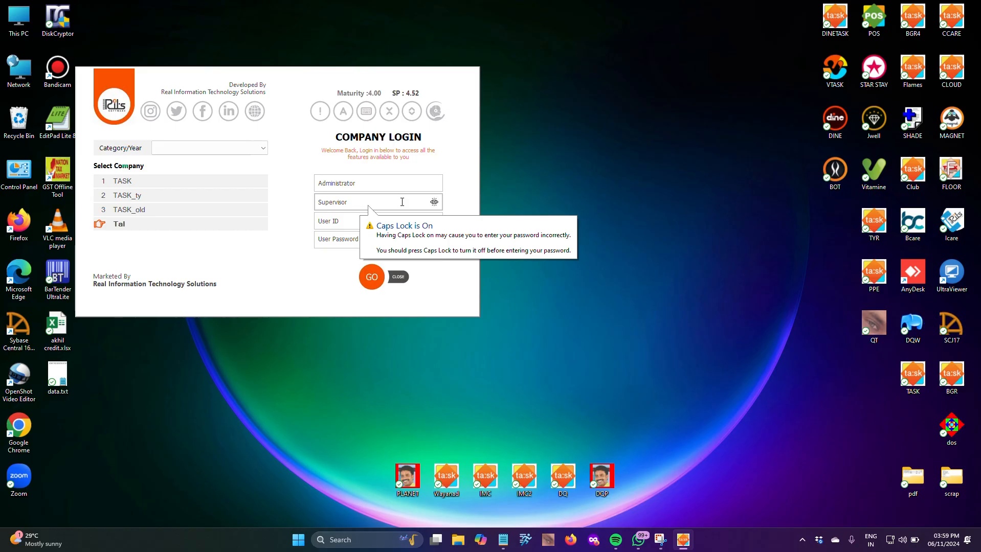
type("**")
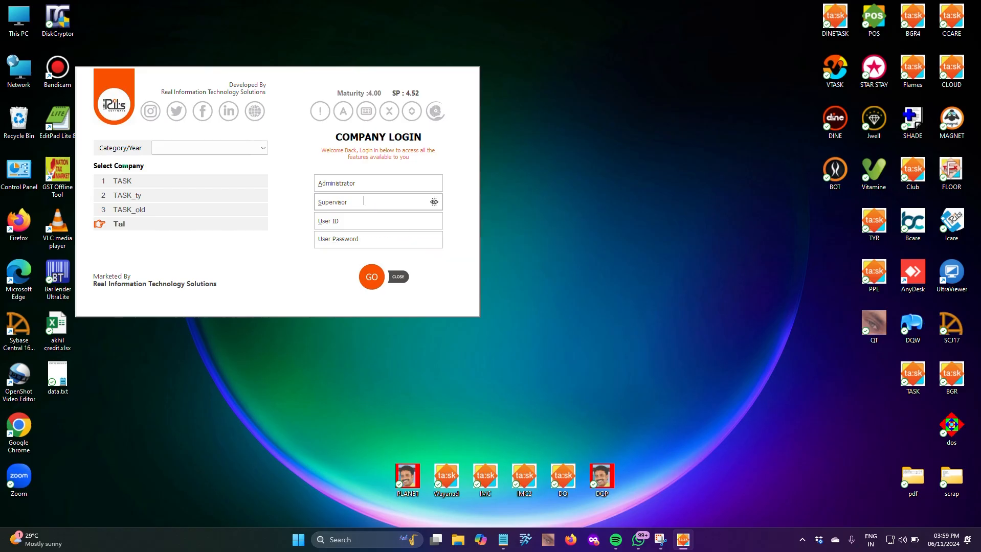
type("****")
key("Return")
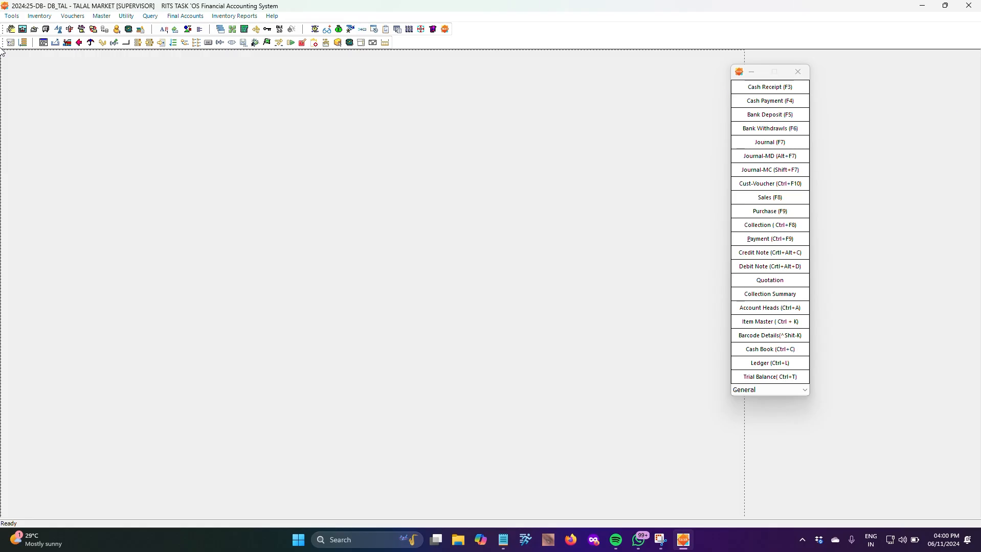
Step: Open the opening balance splitup of supplier 3G ZONE from the creditors list and move its window clear of the list
left_click(101, 16)
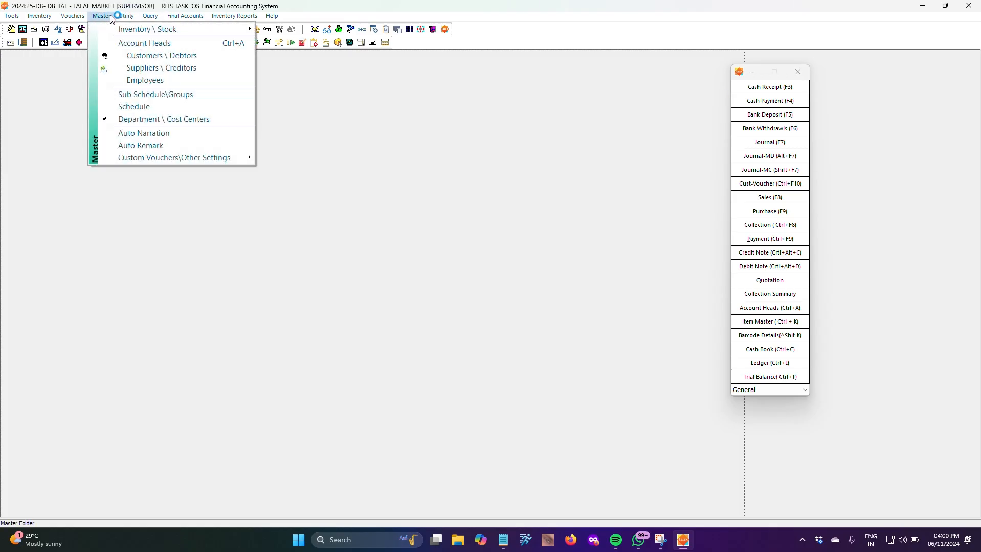
left_click(155, 71)
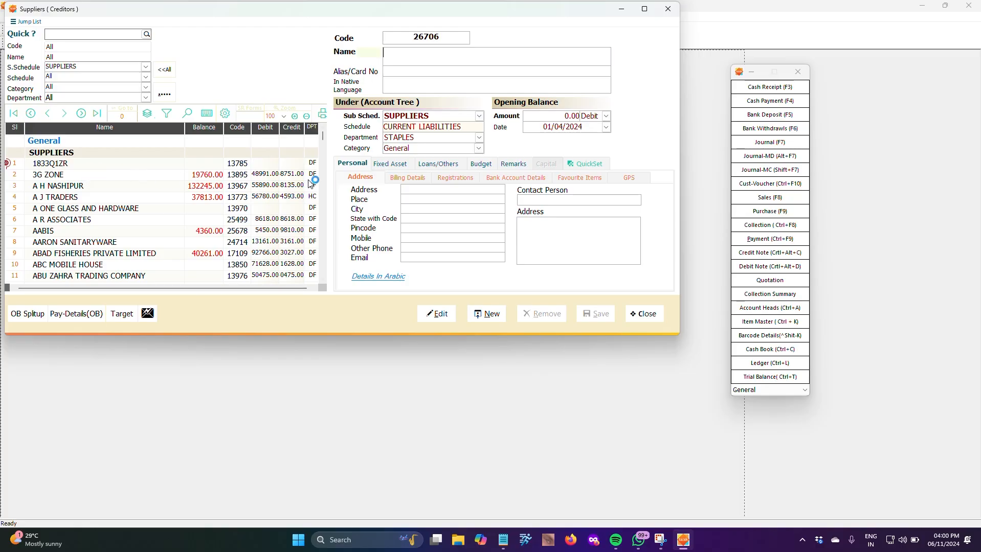
left_click(217, 177)
left_click(28, 314)
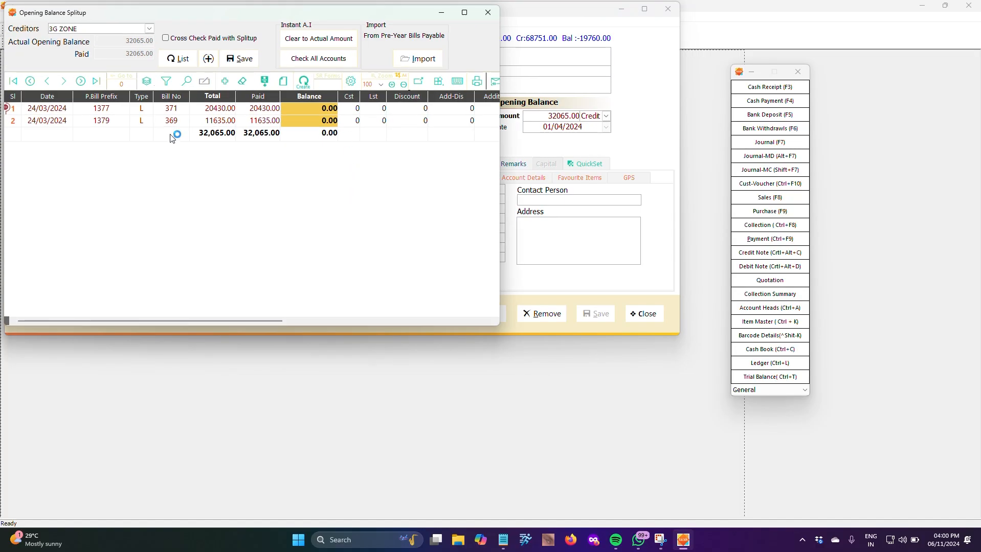
left_click_drag(113, 19, 247, 83)
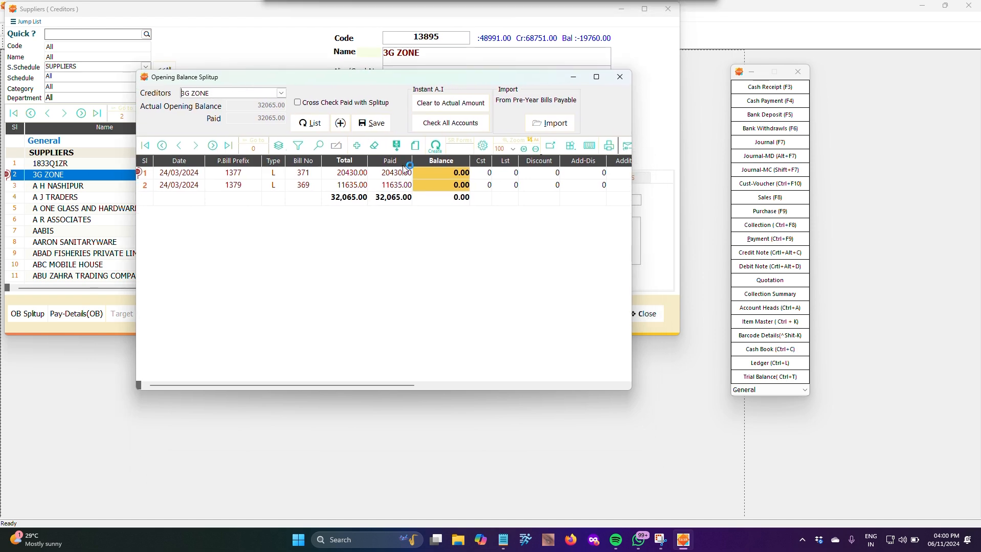
Step: Check the opening balance splitup of all supplier accounts, then close the splitup and the suppliers list
left_click(440, 123)
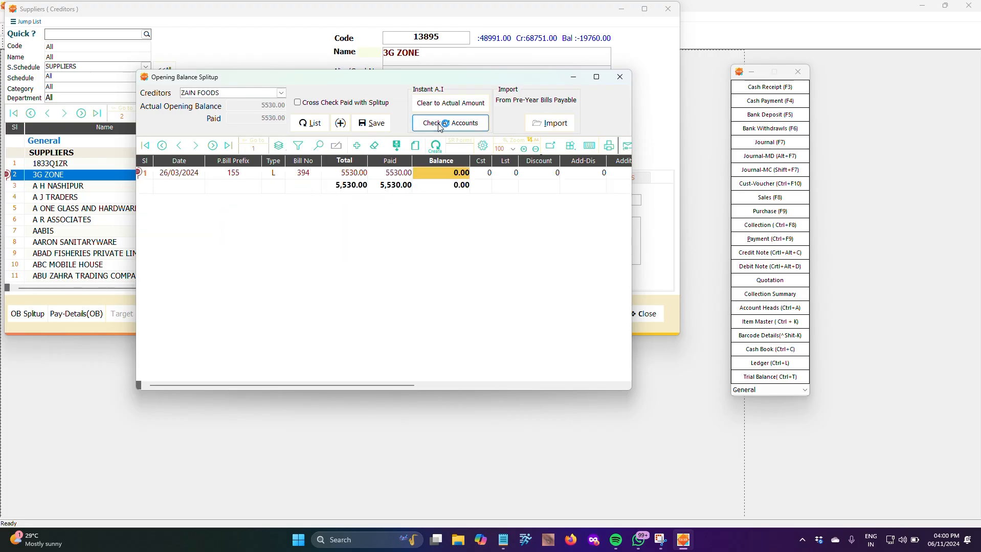
left_click(620, 78)
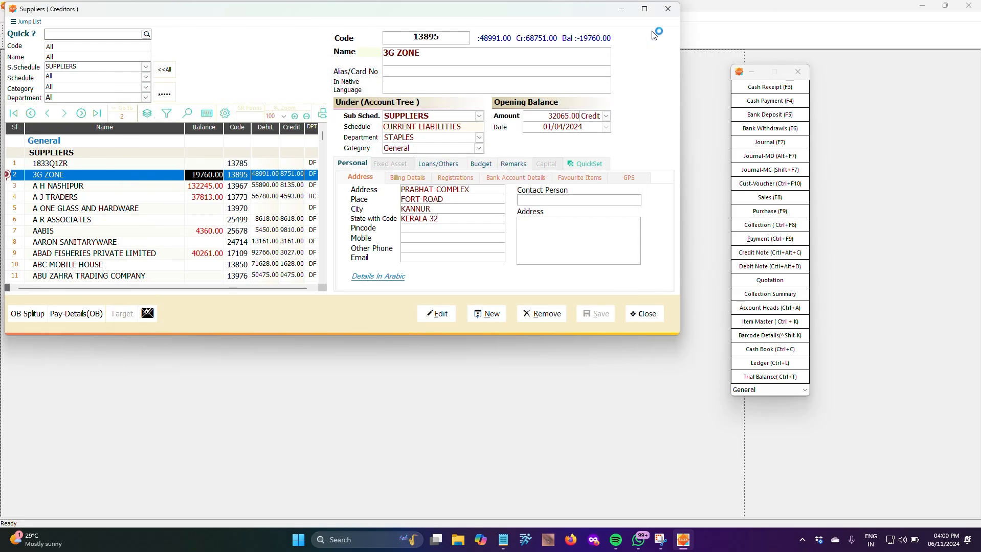
left_click(668, 9)
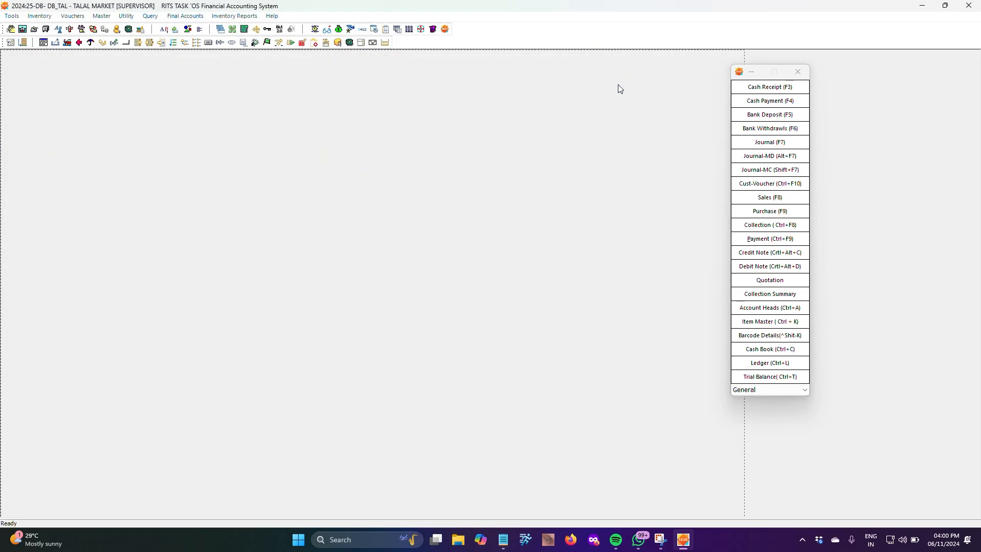
Step: Open the A.I checking utility, authorise with the supervisor password and start the supplier check
left_click(126, 16)
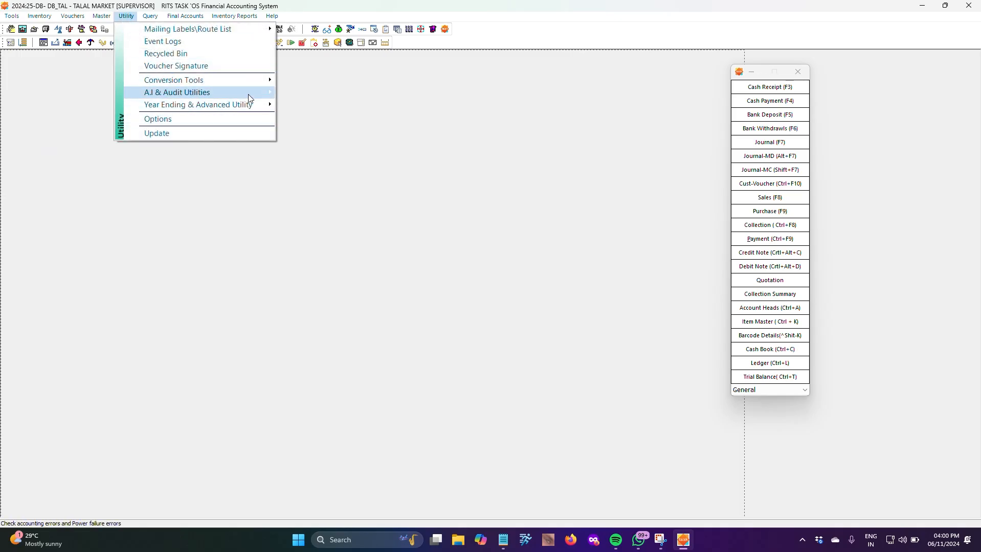
mouse_move(248, 94)
left_click(332, 92)
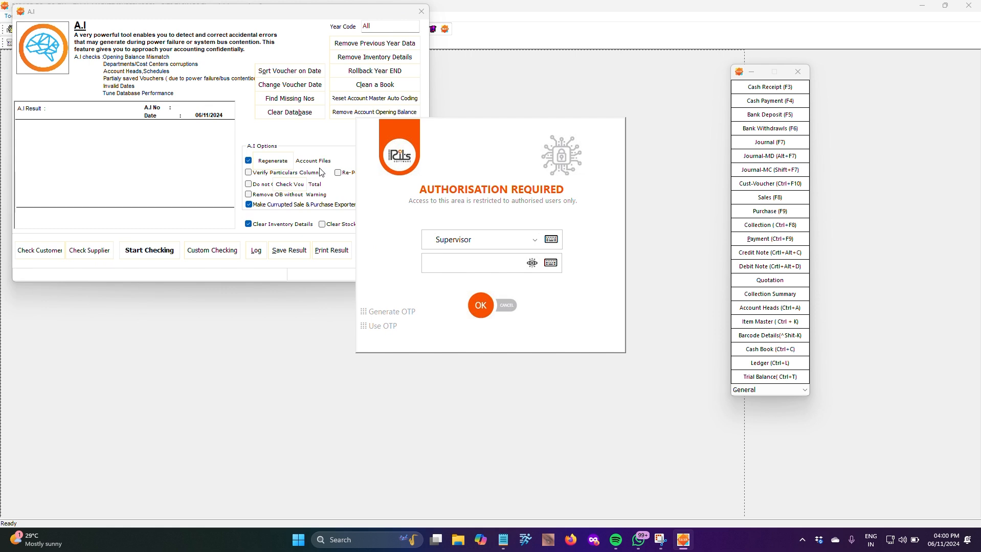
type("**")
key("Return")
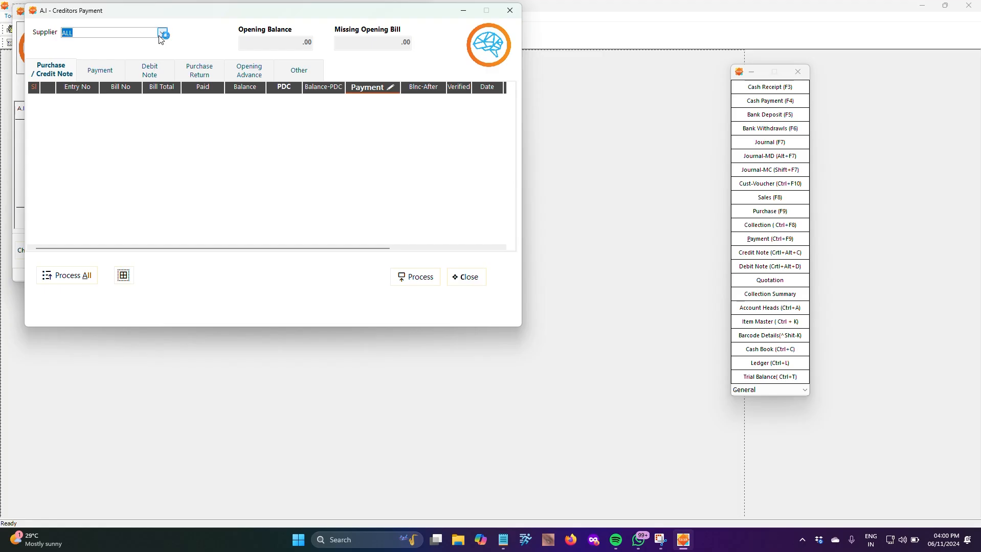
Step: Process all suppliers in the A.I creditors payment check, then close the check and the A.I utility
left_click(62, 278)
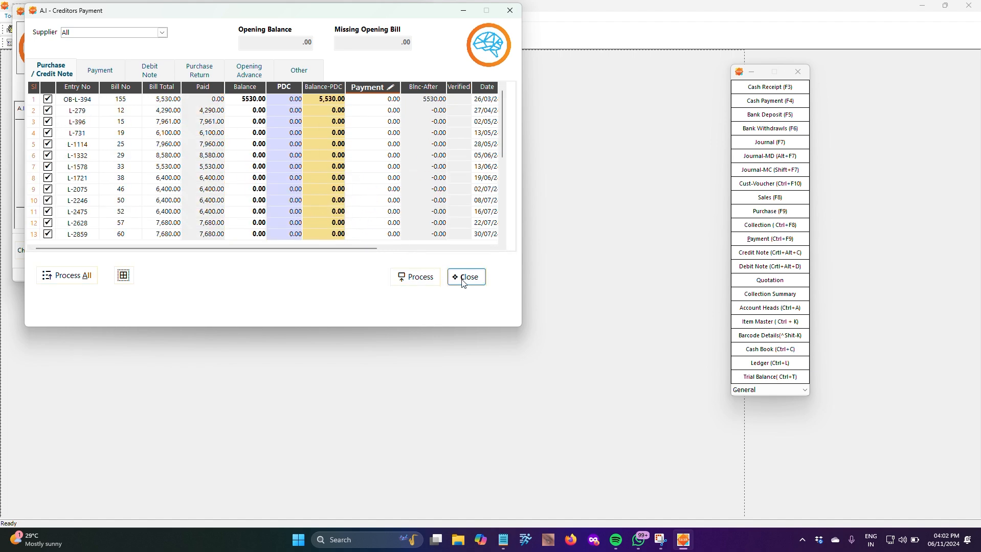
left_click(475, 279)
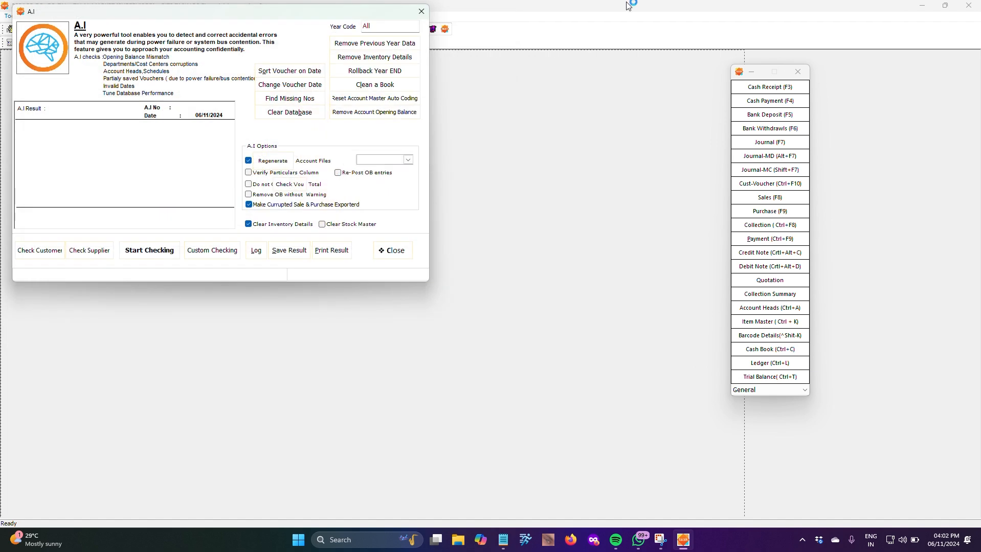
left_click(391, 251)
Step: Examine the full list of pending supplier advances from a new payment entry, then close the list
left_click(776, 240)
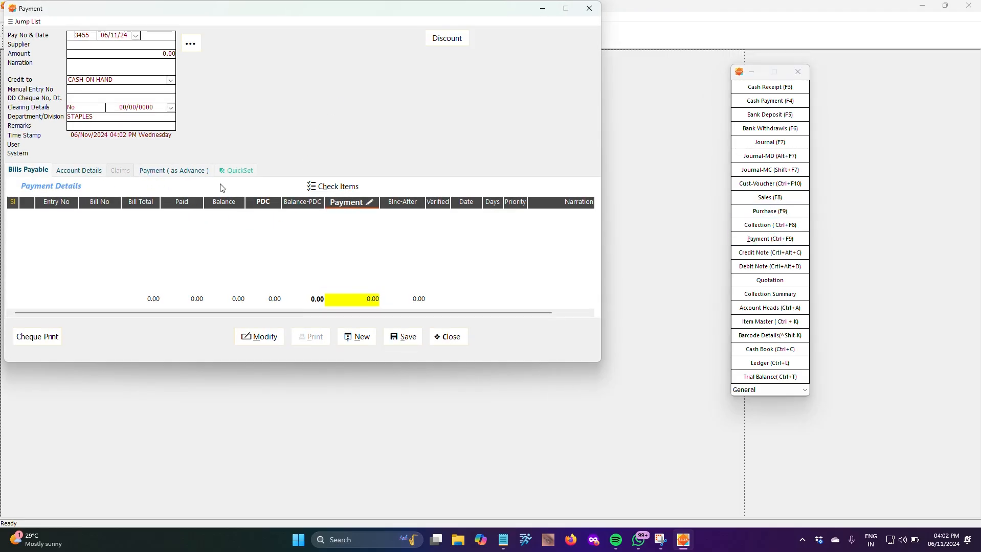
left_click(186, 170)
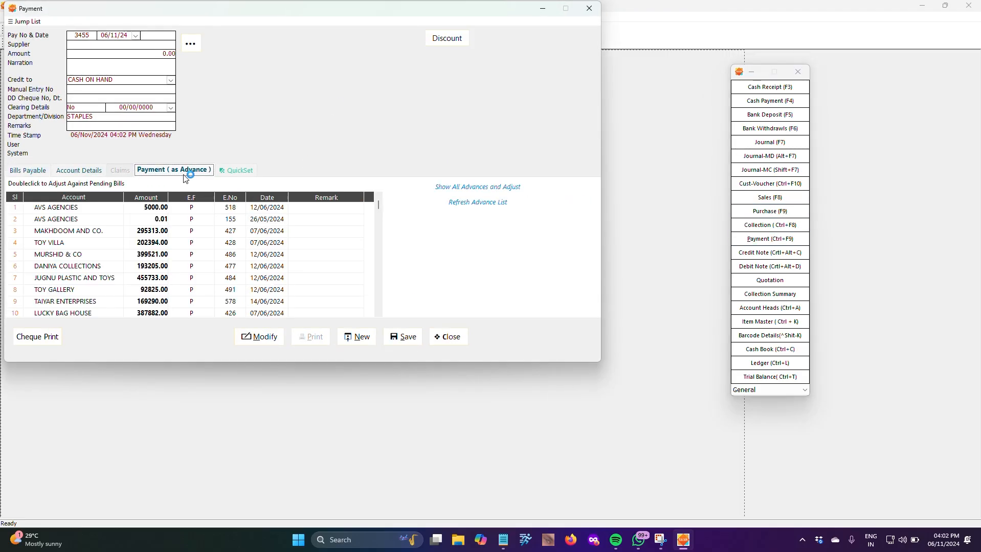
left_click(502, 195)
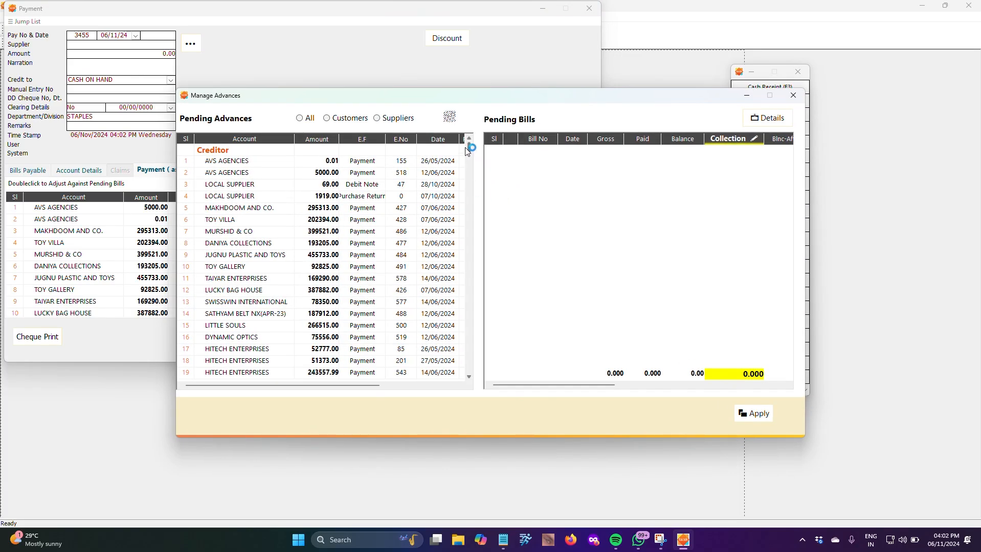
mouse_move(468, 148)
left_mouse_down()
mouse_move(439, 384)
mouse_move(478, 153)
left_mouse_up()
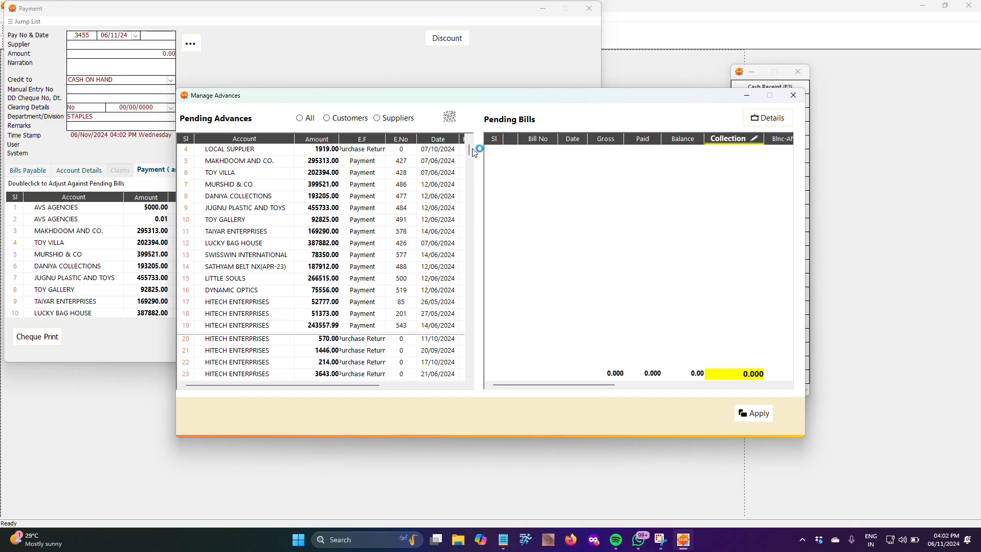
left_click_drag(468, 149, 476, 384)
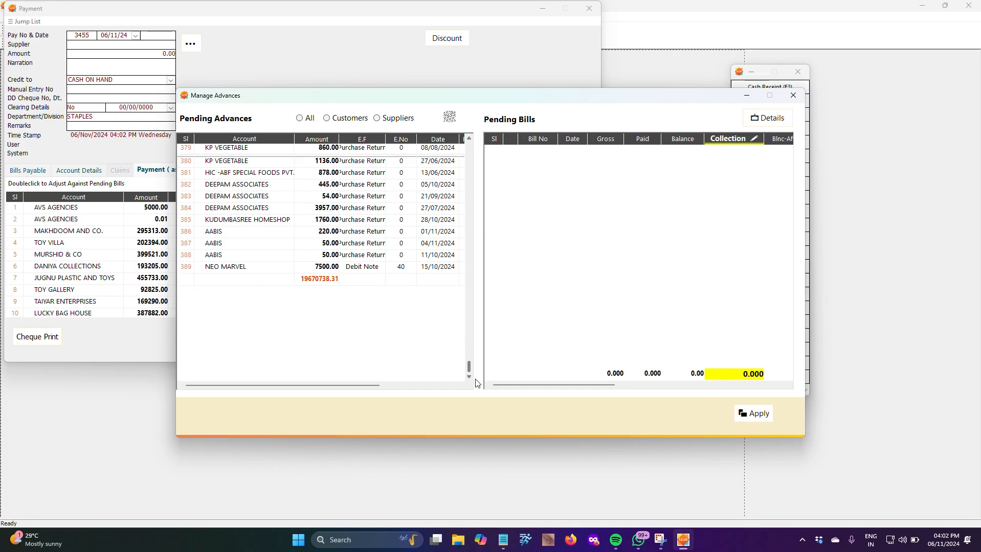
left_click(793, 95)
Step: Select supplier LIMAR ENTERPRISES for the payment and compare its payable bills with its account balance
left_click(119, 45)
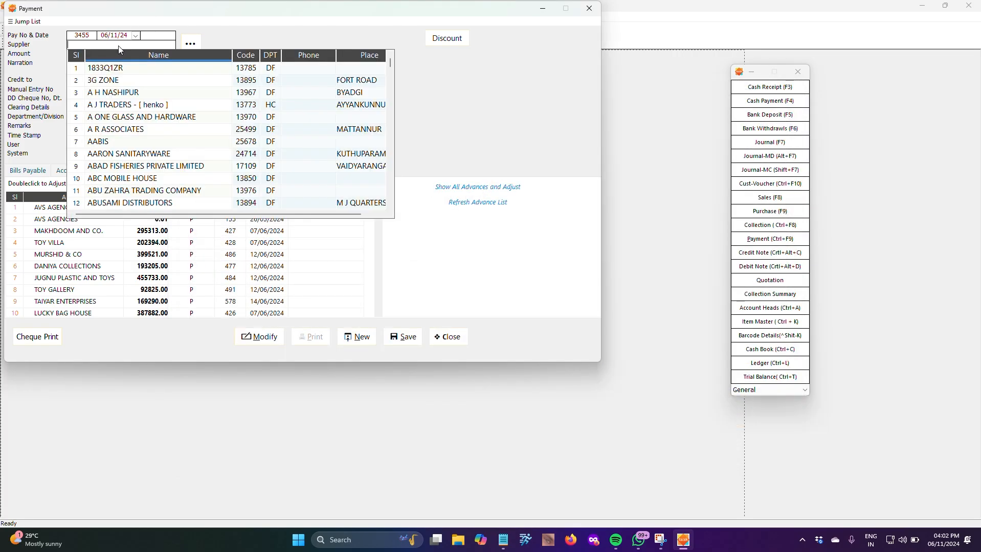
type("LIM")
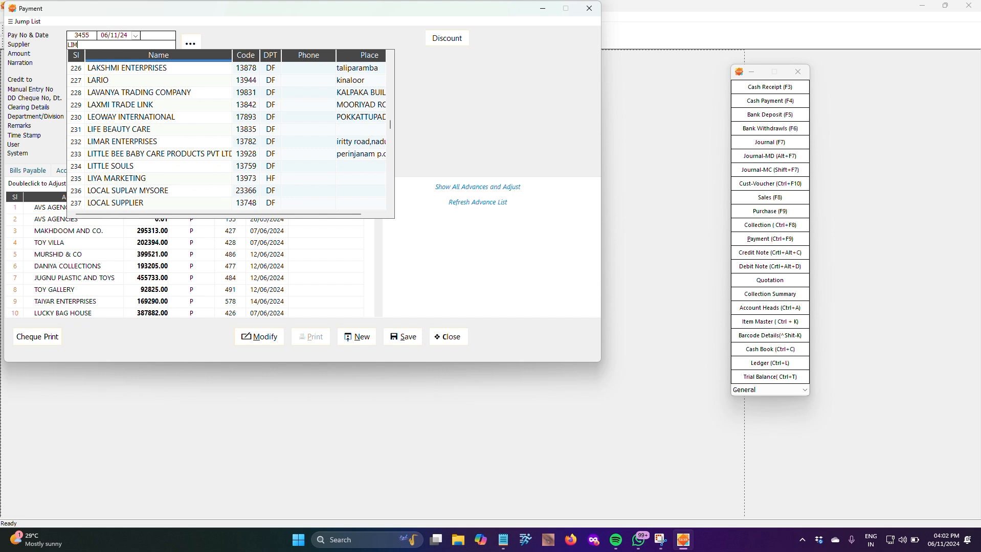
double_click(152, 144)
left_click(37, 174)
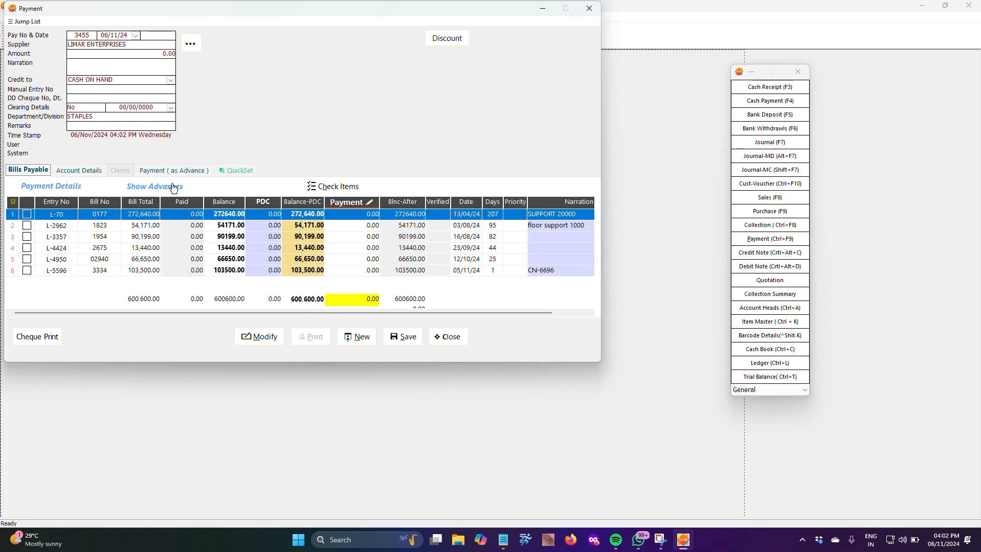
left_click(88, 170)
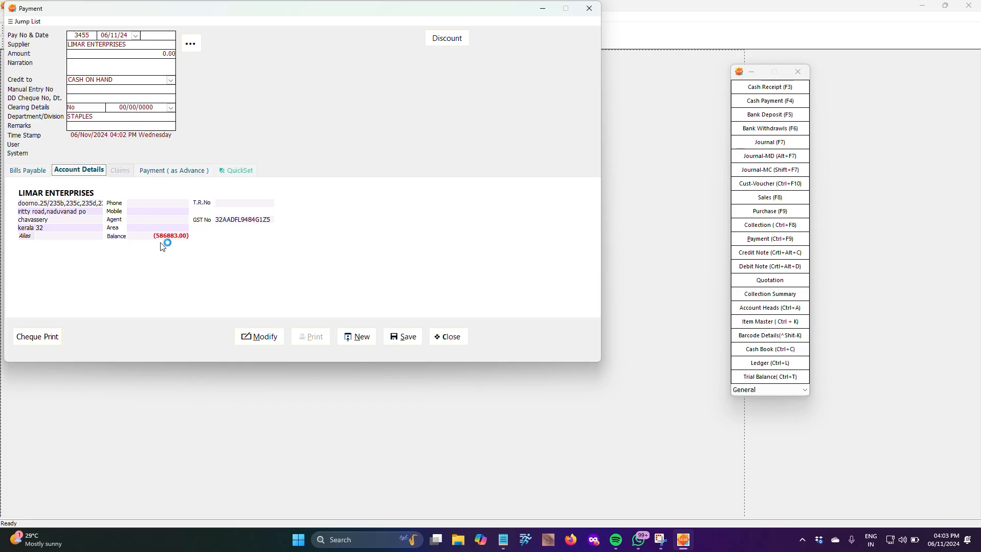
left_click(41, 170)
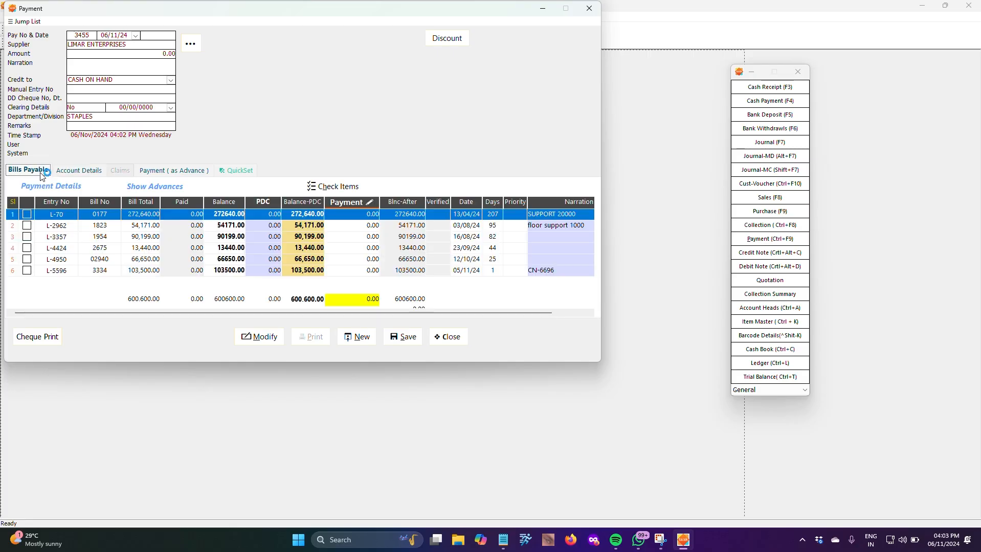
Step: Show LIMAR ENTERPRISES' pending advances and adjust the 1399.00 purchase return against purchase bill L-70
left_click(166, 188)
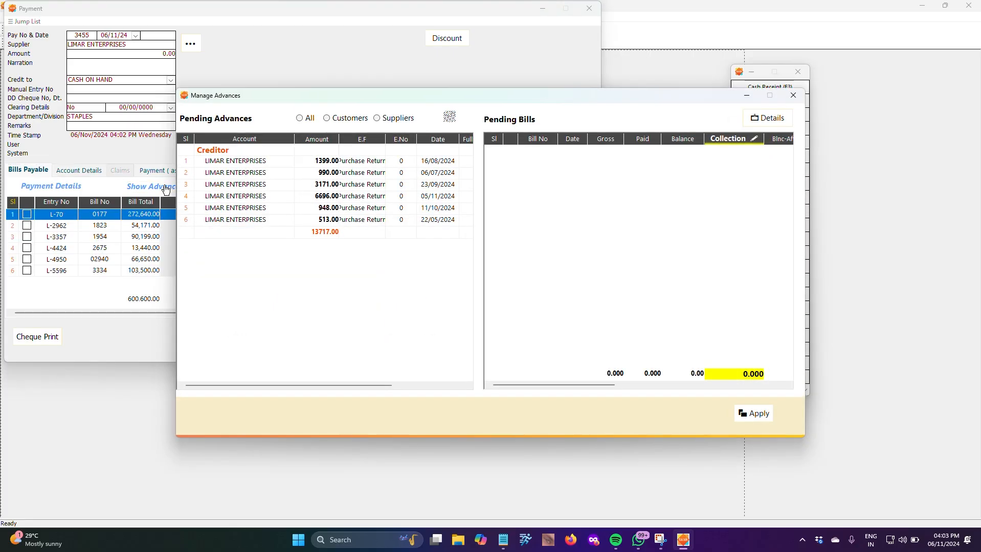
left_click(327, 162)
left_click(325, 173)
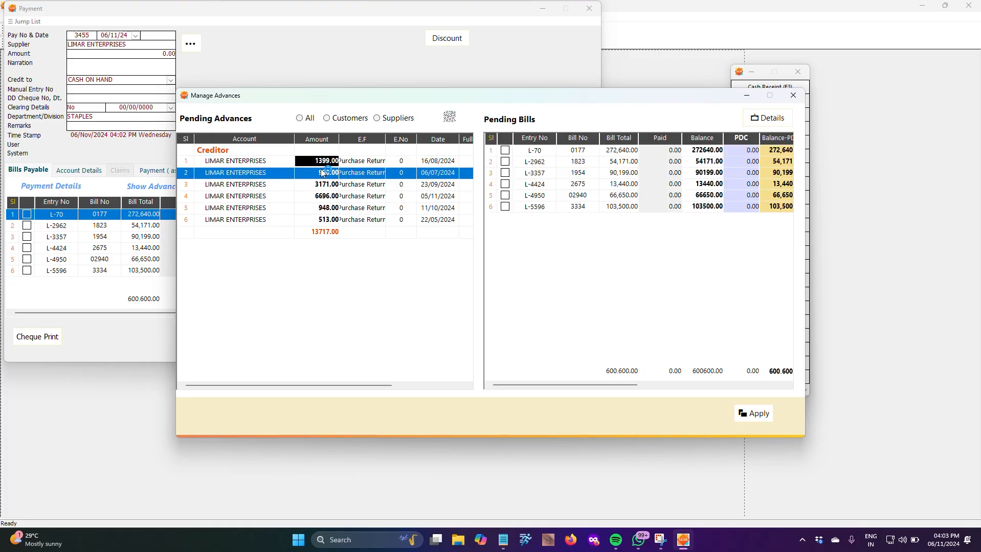
left_click(321, 182)
left_click(327, 164)
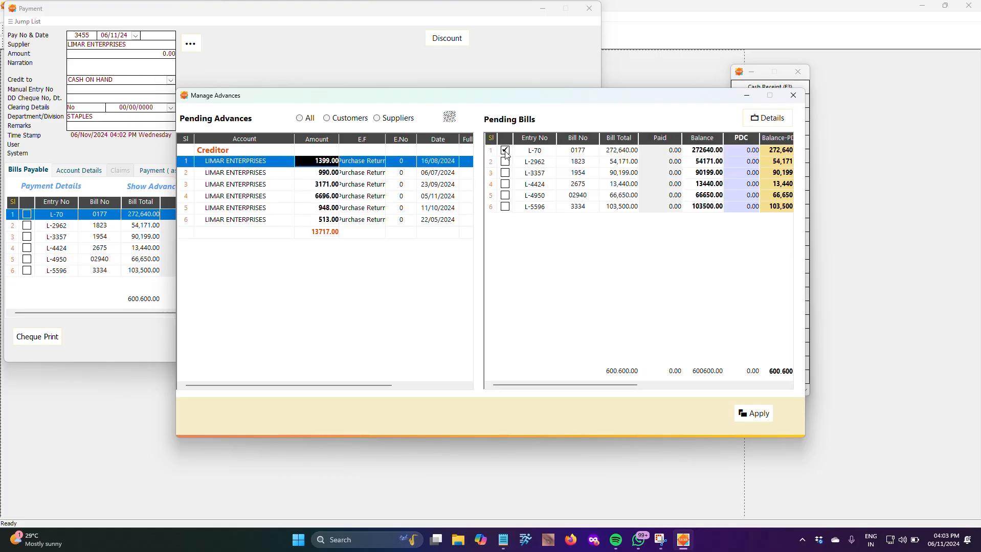
left_click(752, 413)
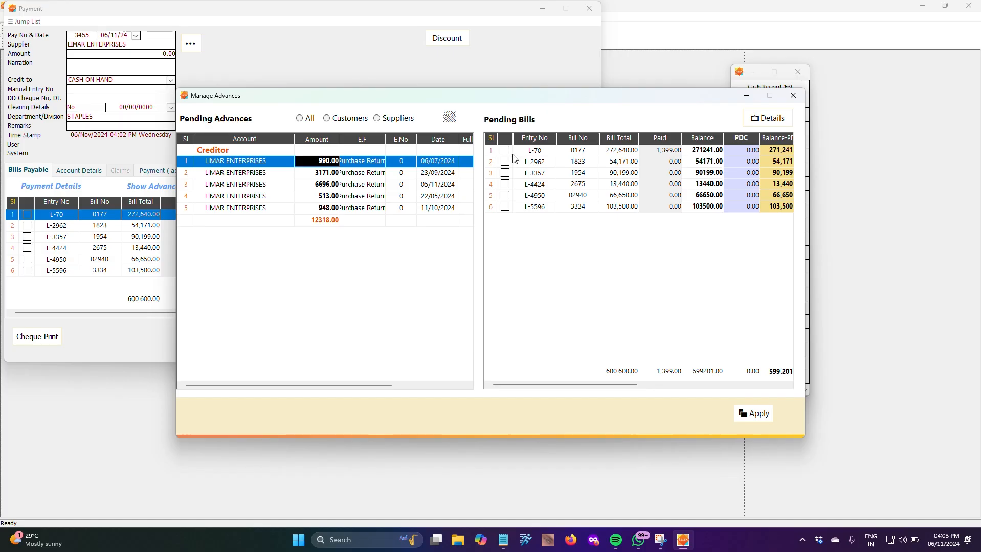
Step: Adjust the 990.00, 513.00, 948.00 and 3171.00 purchase returns one by one against bill L-70
left_click(506, 151)
left_click(749, 413)
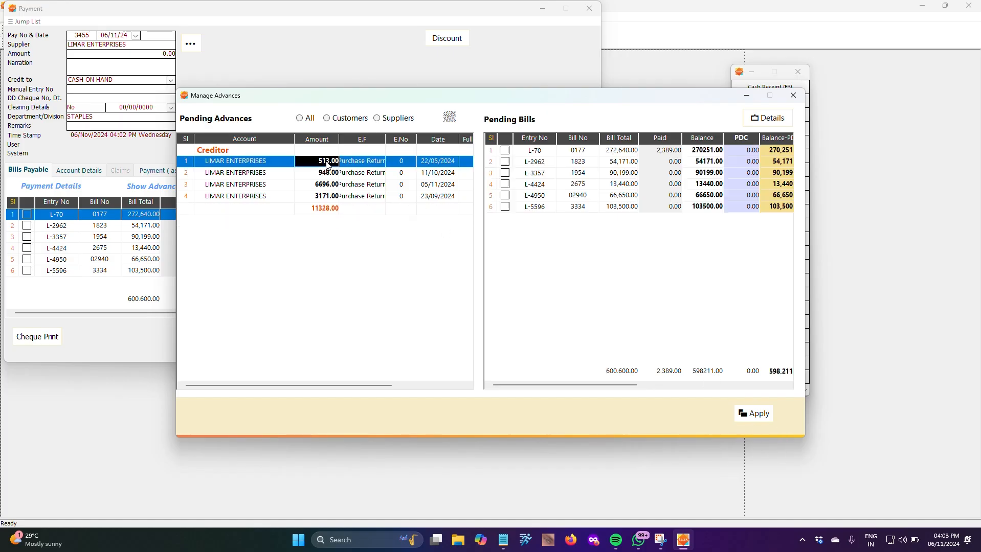
left_click(506, 151)
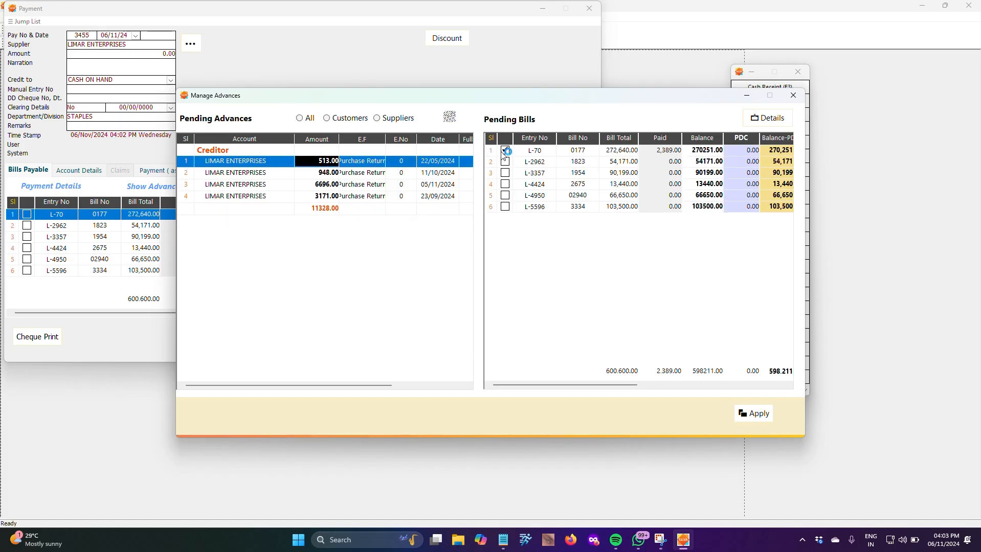
left_click(750, 413)
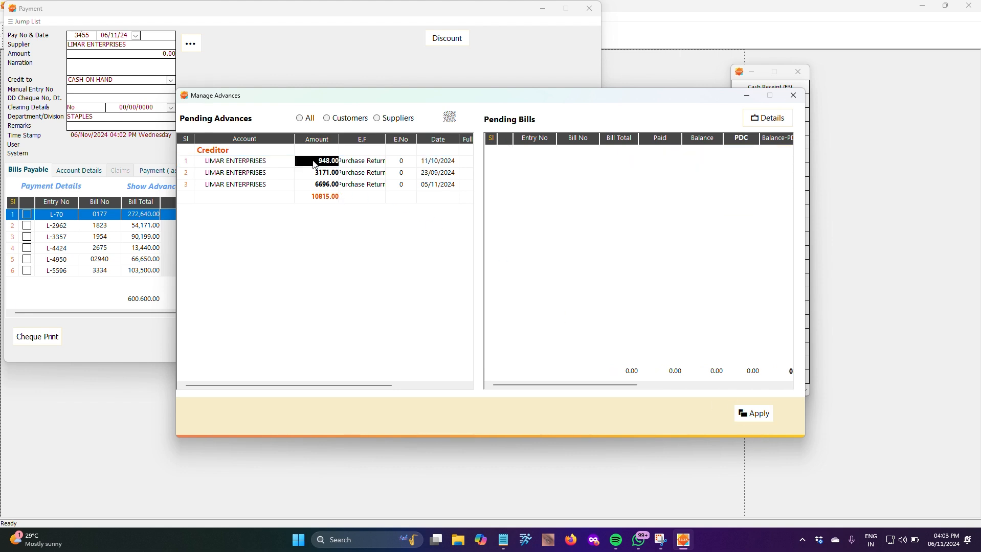
left_click(735, 418)
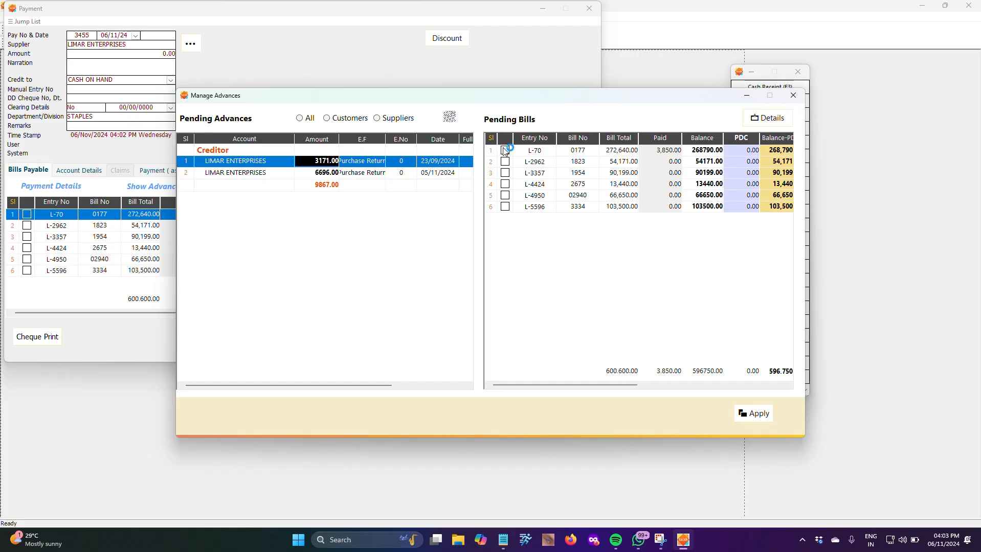
left_click(766, 414)
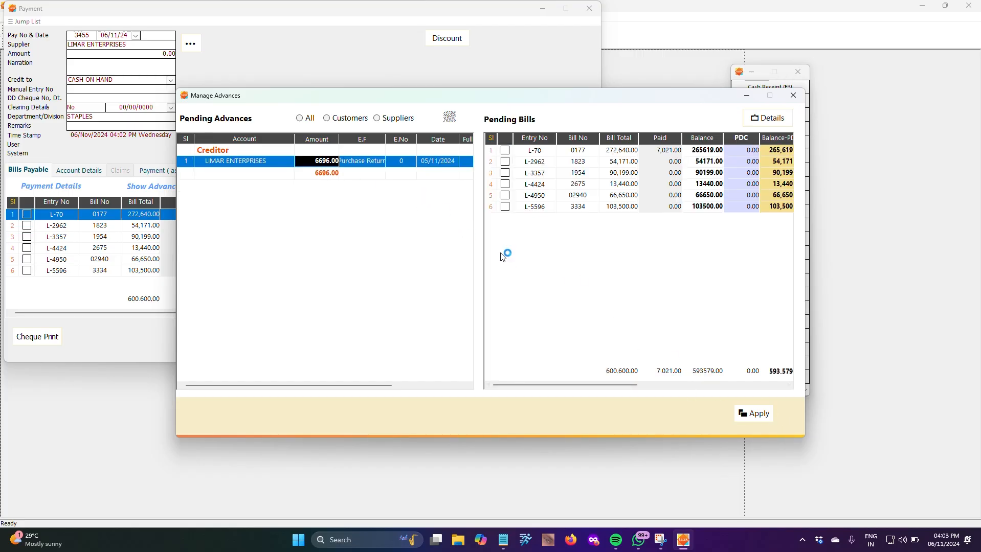
Step: Try to apply the remaining 6696.00 purchase return, then close the advances window and the payment form without saving
left_click(744, 411)
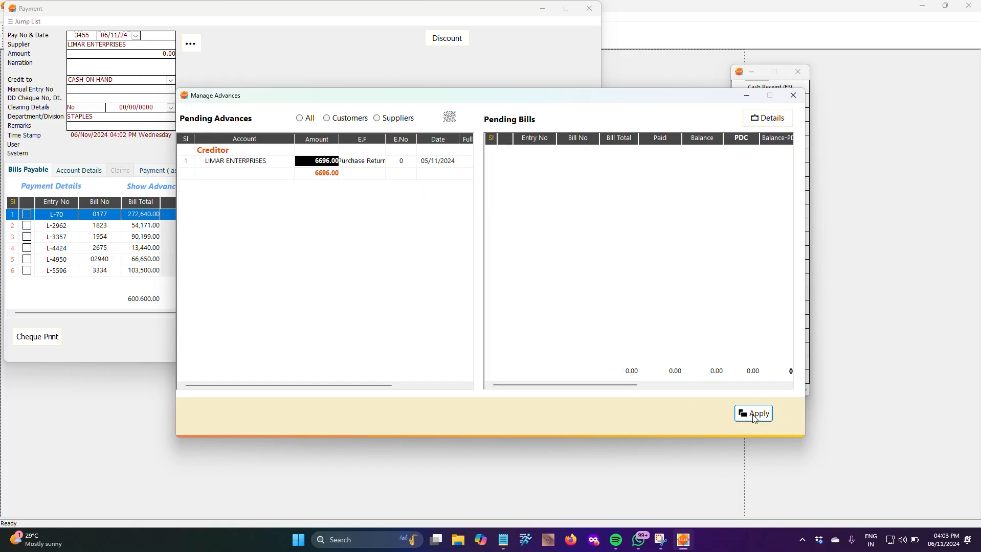
left_click(793, 95)
left_click(588, 8)
left_click(473, 304)
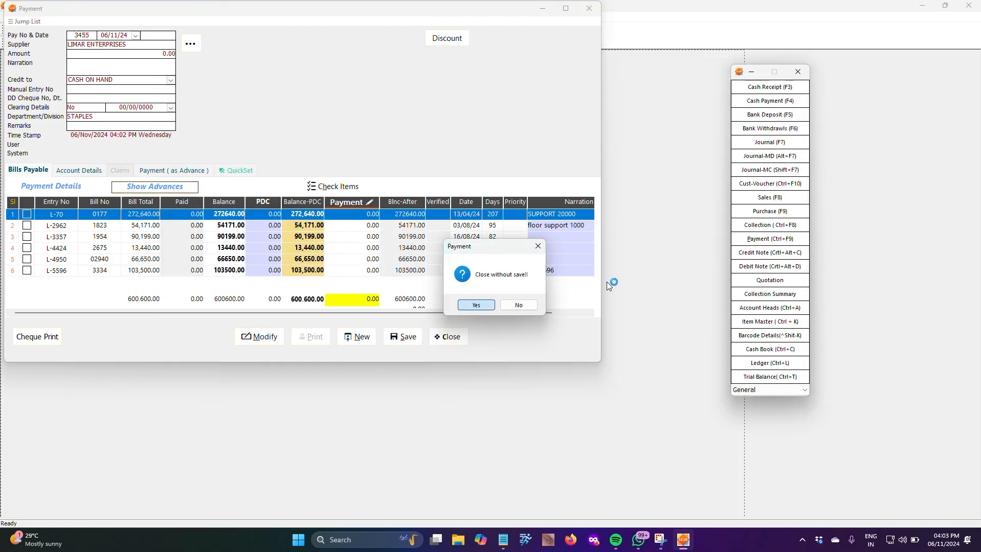
Step: Reopen the payment form for LIMAR ENTERPRISES and check its bills payable against the account balance
left_click(776, 238)
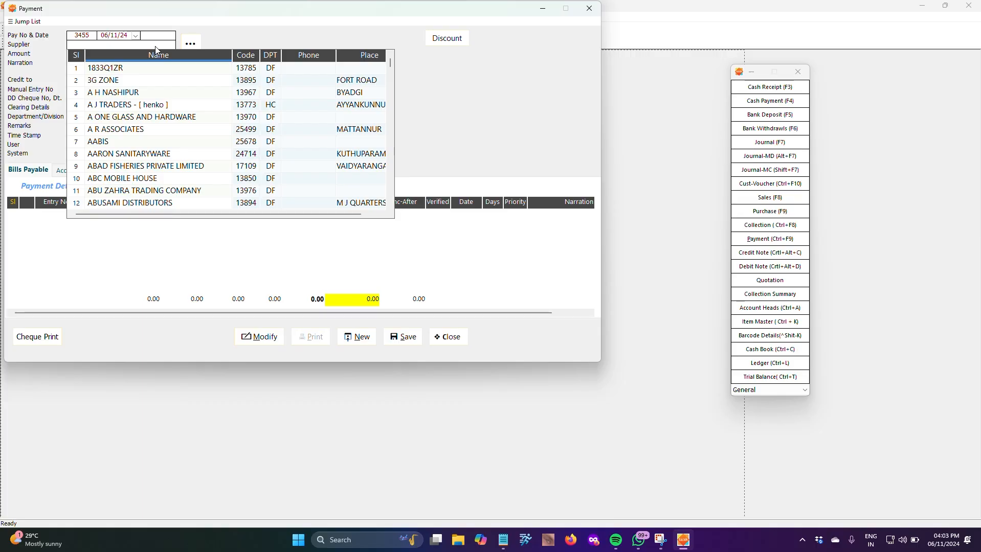
type("LIMA")
key("Return")
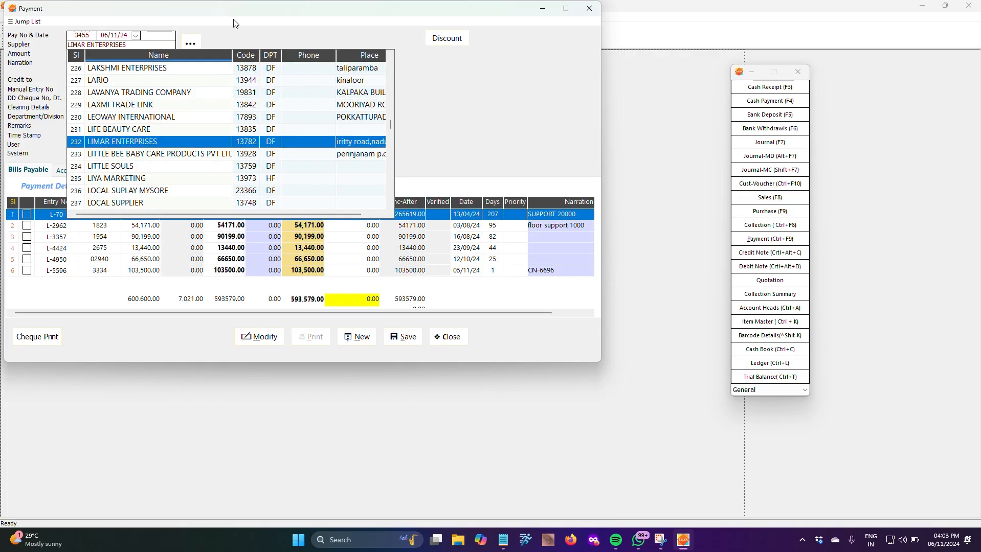
left_click(96, 174)
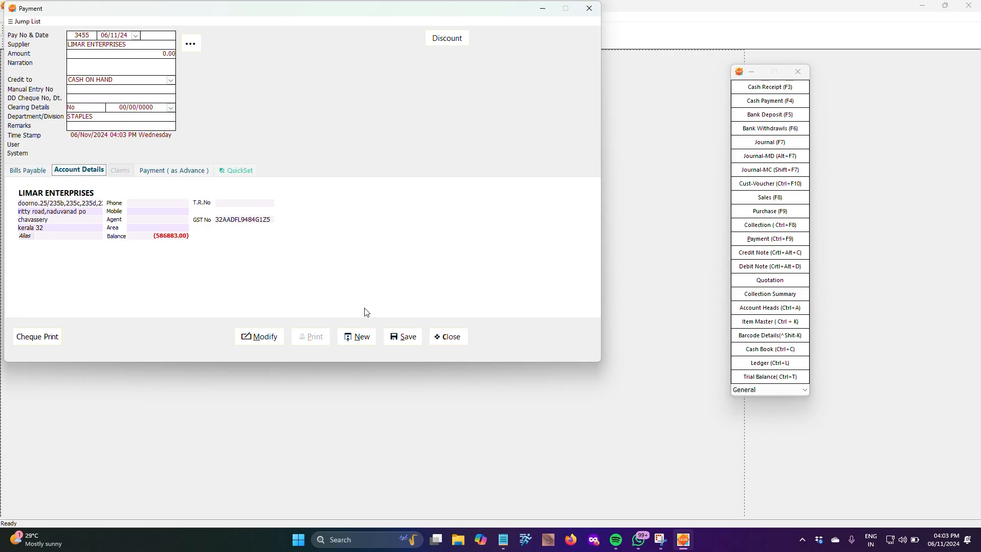
Step: Start a new payment for supplier AABIS and compare its payable bills with its account balance
left_click(367, 337)
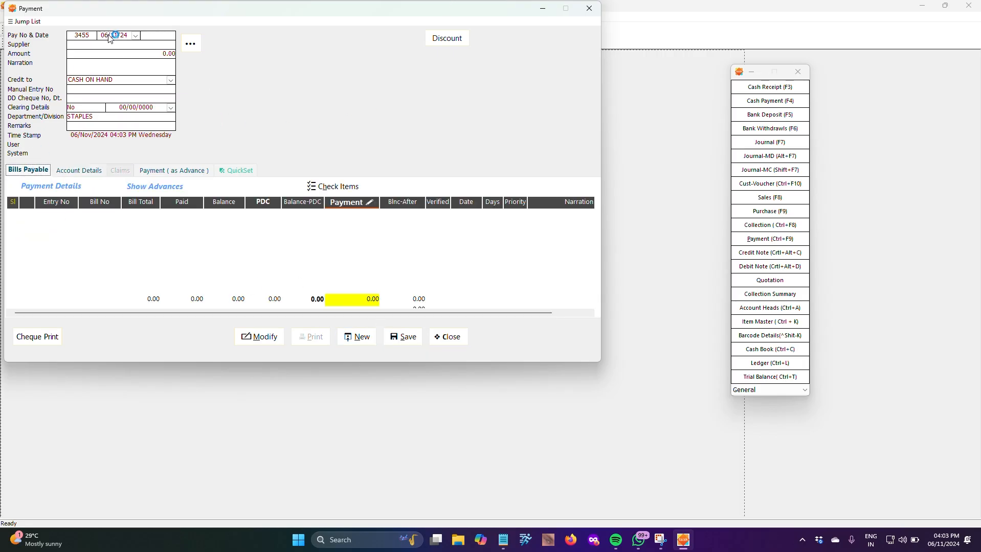
left_click(123, 46)
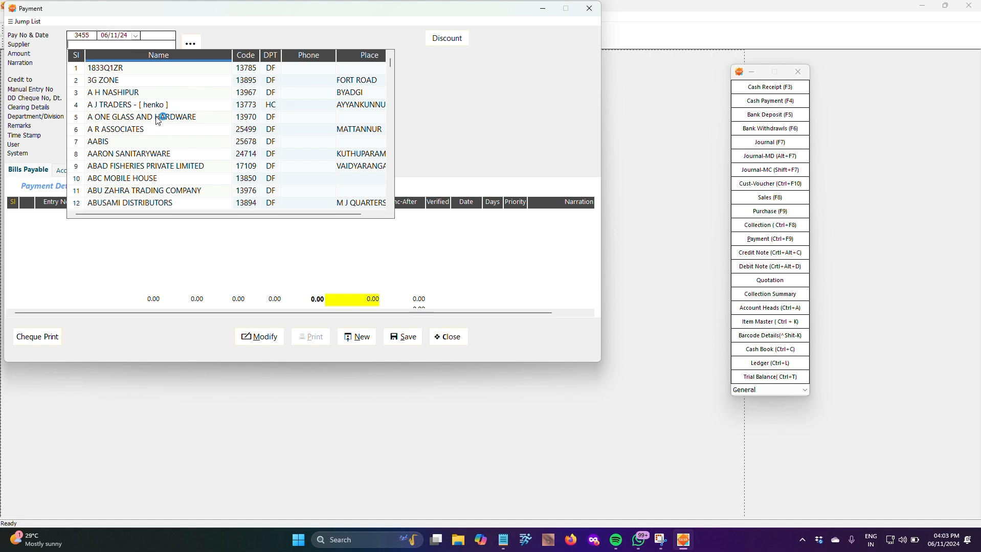
left_click(148, 130)
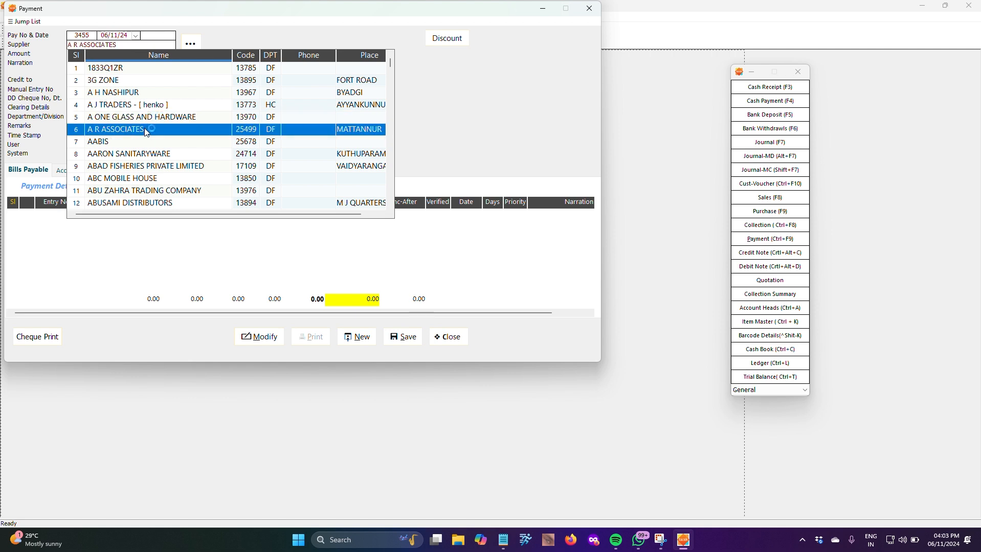
key("Down")
key("Down")
key("Up")
left_click(311, 286)
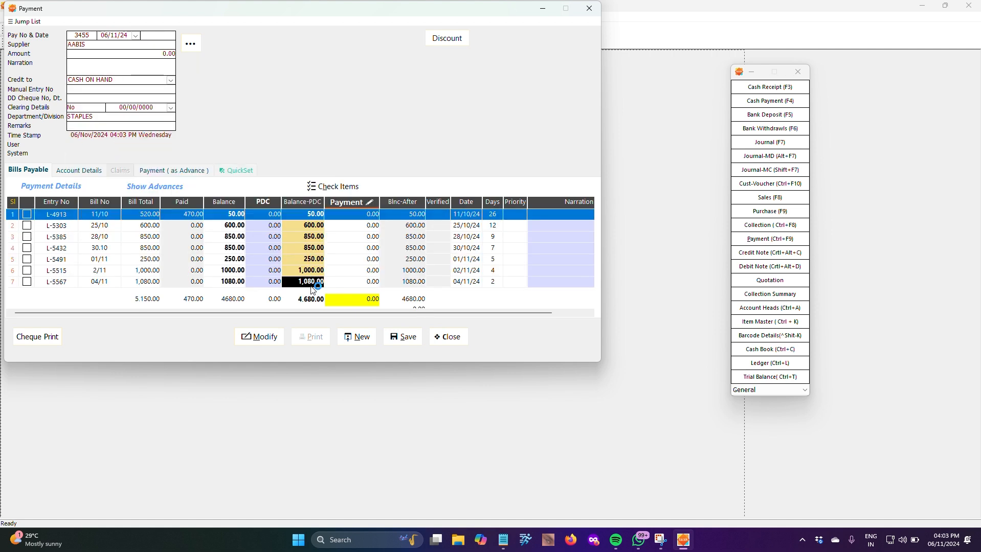
left_click(67, 170)
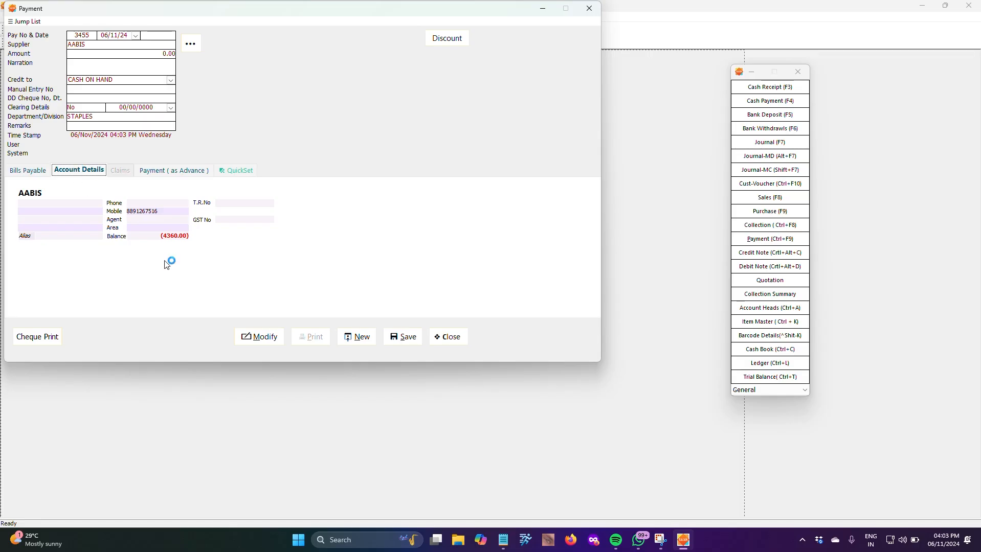
left_click(43, 174)
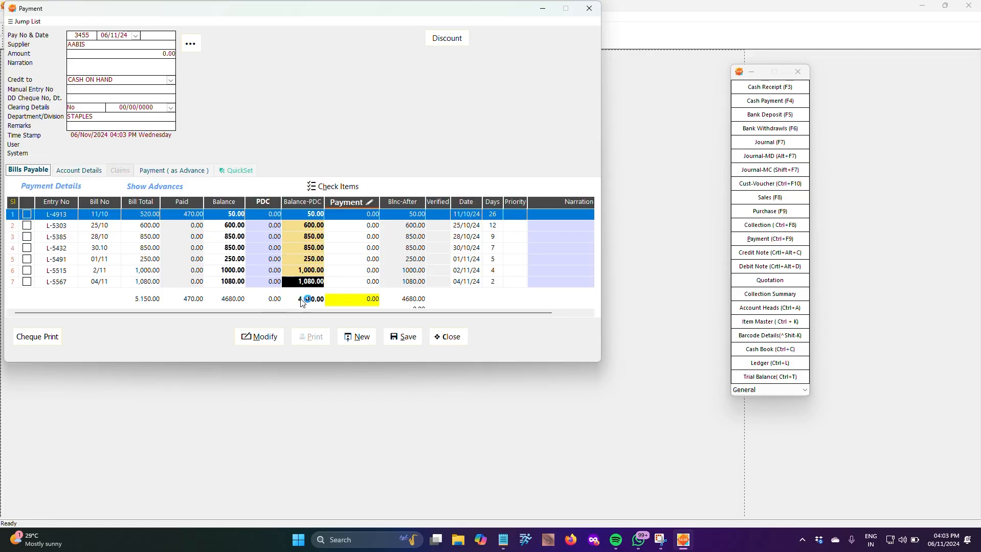
Step: Show the pending advances of AABIS and adjust the 50.00 purchase return dated 04/11/2024 against bill L-4913
left_click(146, 188)
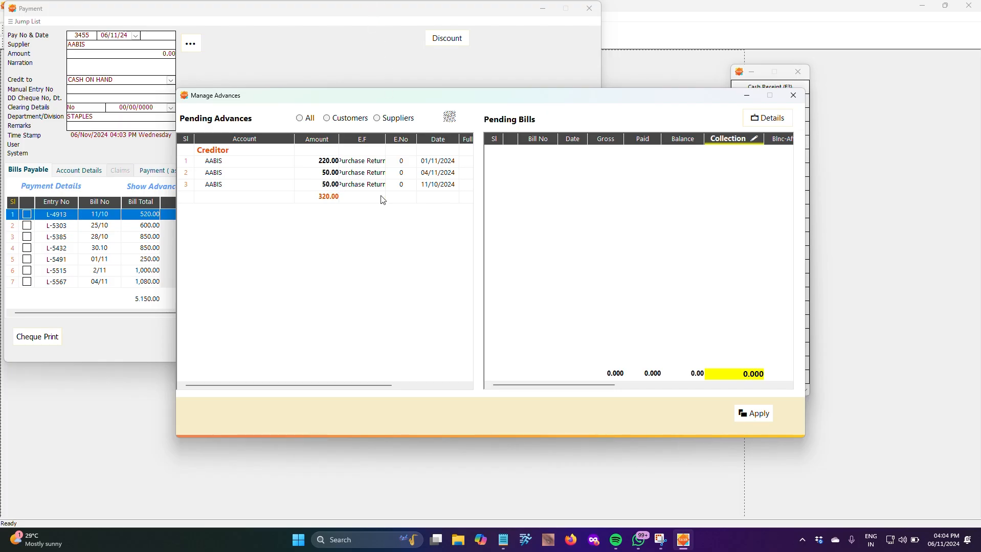
left_click(341, 161)
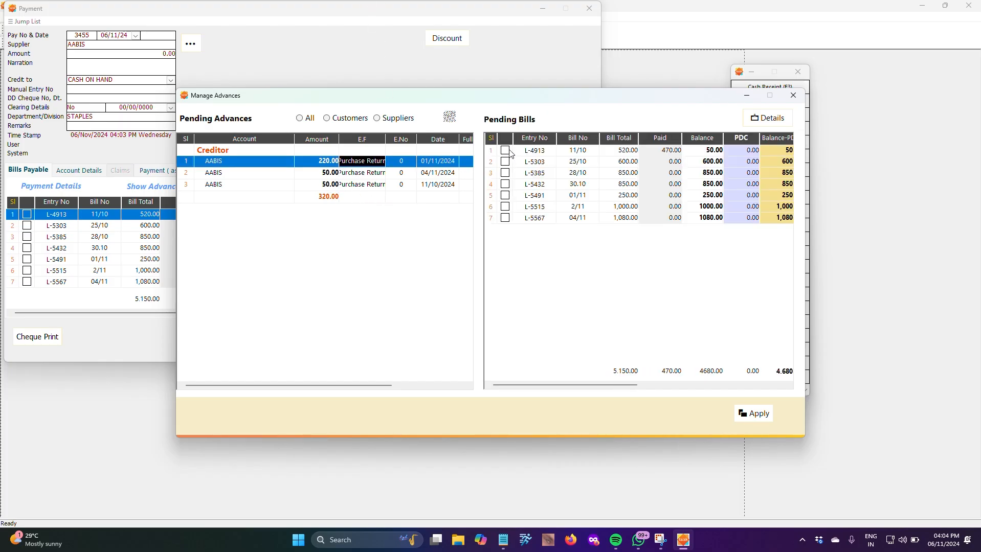
left_click(353, 173)
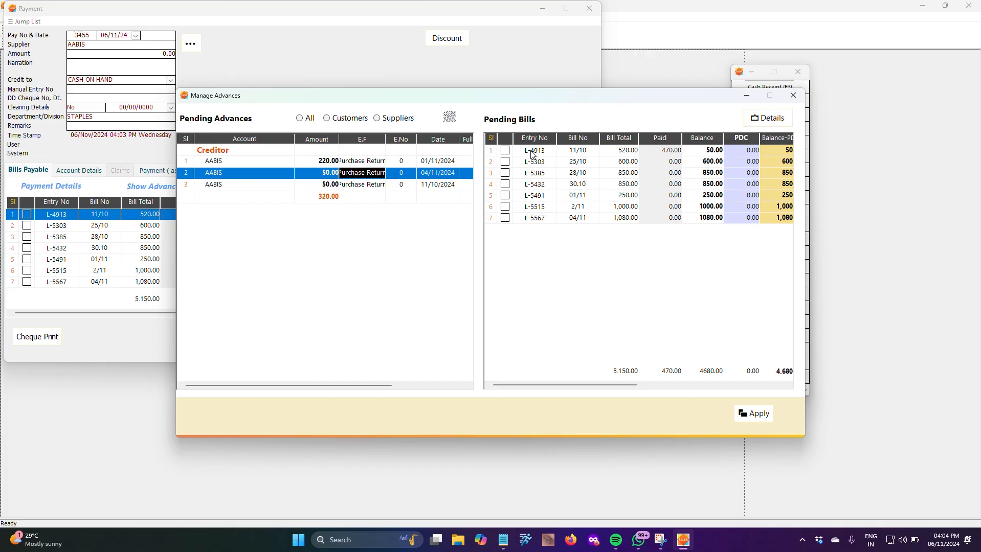
left_click(505, 151)
left_click(750, 417)
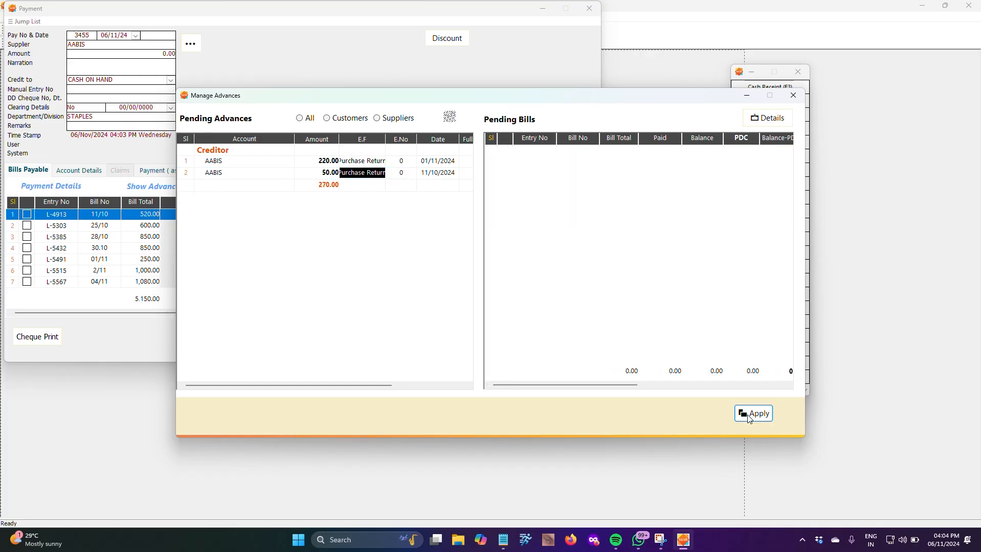
Step: Adjust the 220.00 and the remaining 50.00 purchase returns one by one against bill L-5303, and close the advances window
left_click(333, 163)
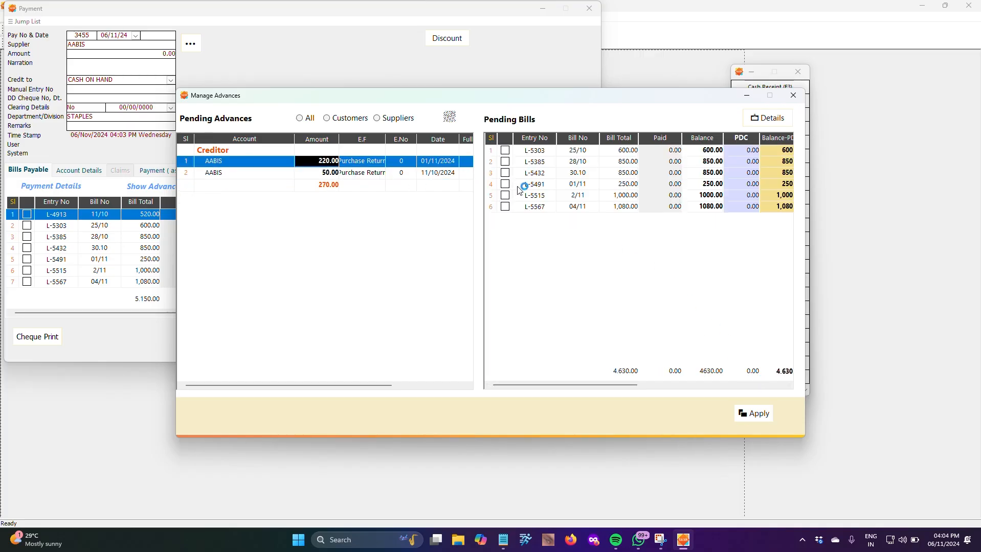
left_click(505, 150)
left_click(750, 413)
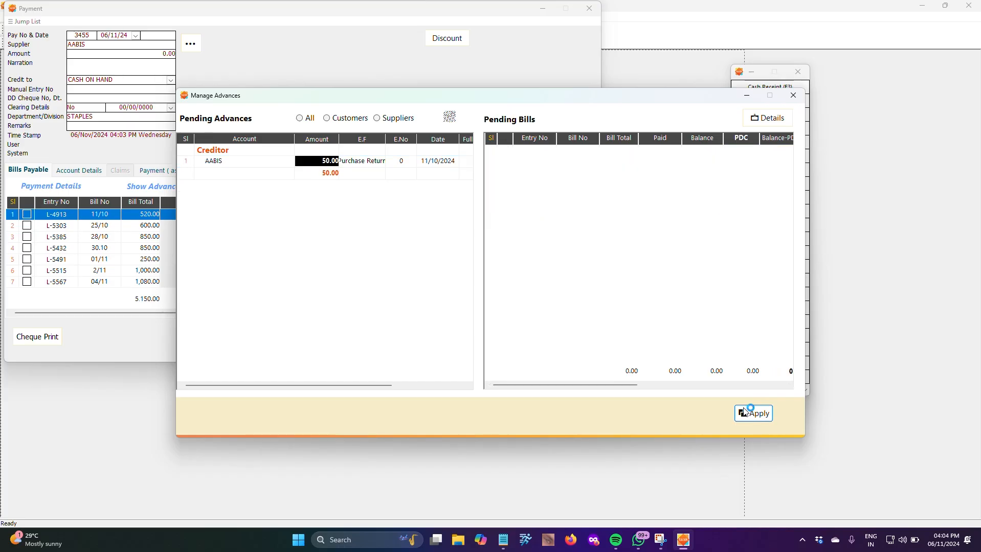
left_click(361, 165)
left_click(505, 150)
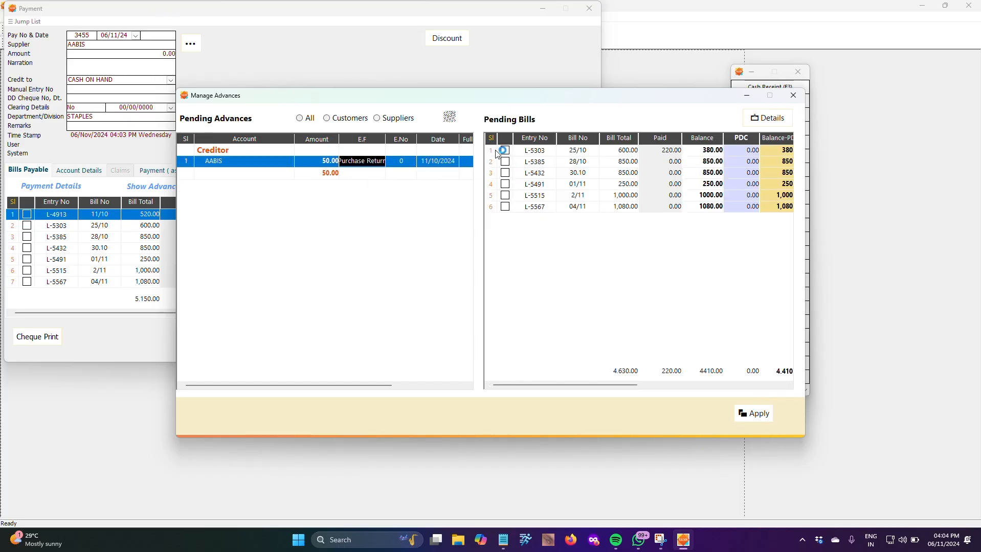
left_click(749, 413)
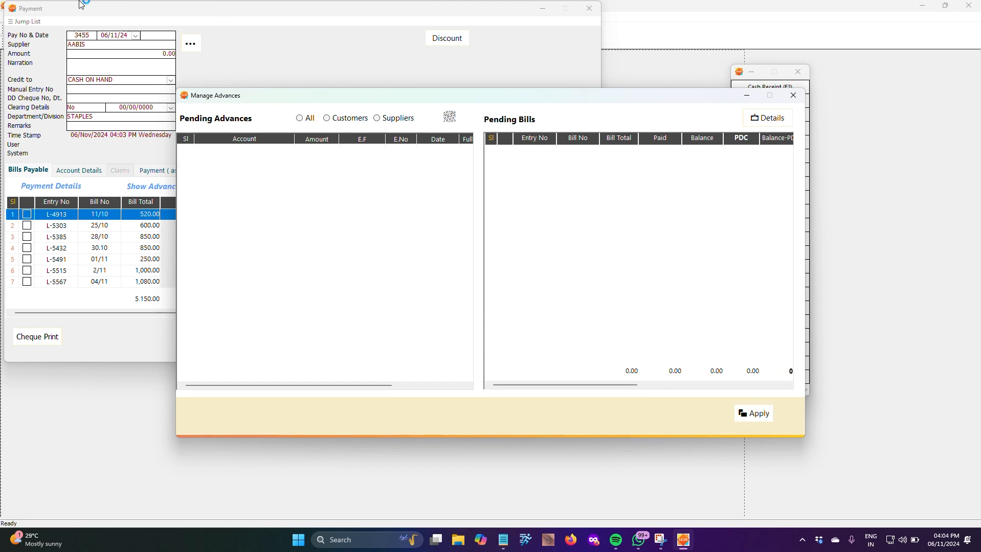
left_click(802, 97)
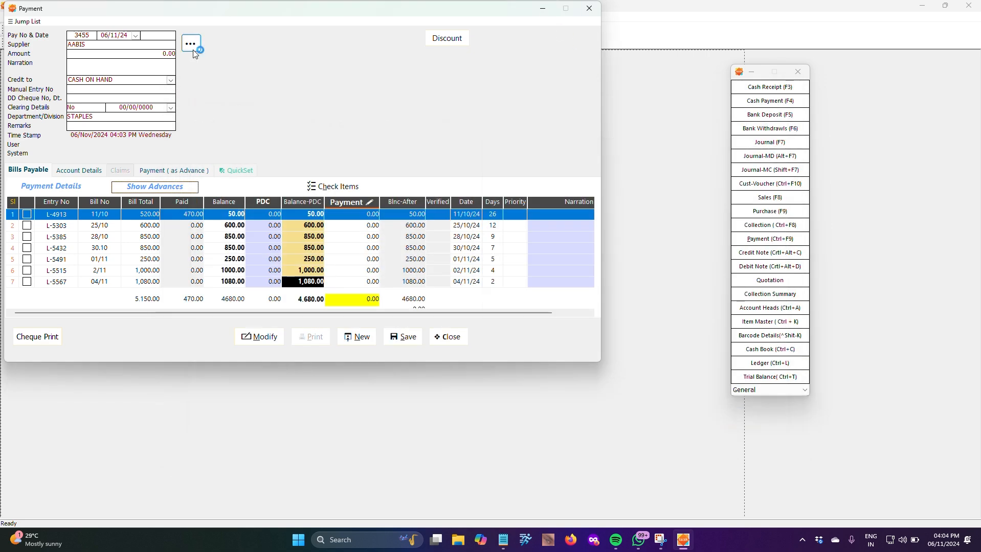
Step: Reload supplier AABIS in the payment form and compare its bills payable total with its account balance
left_click(94, 46)
key("Down")
key("Up")
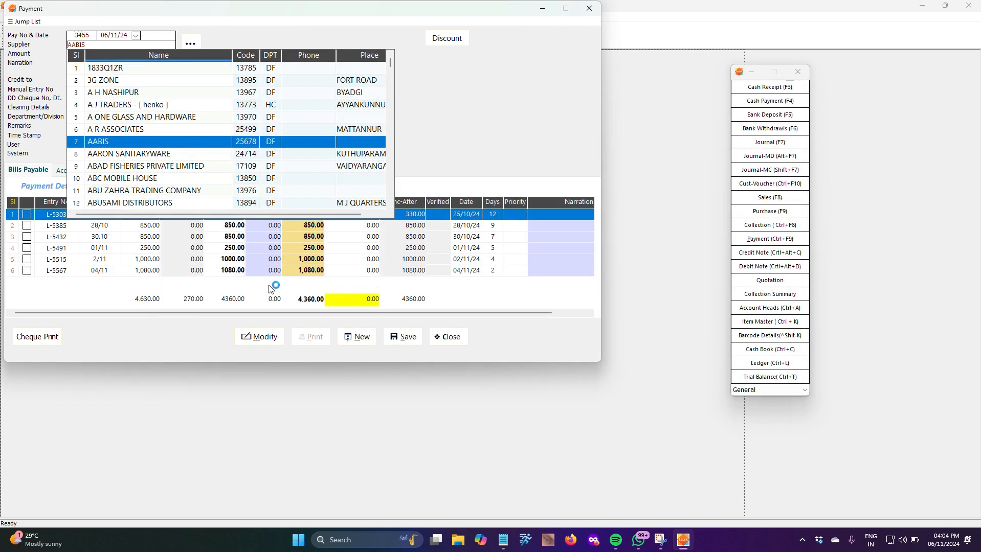
key("Return")
left_click(79, 170)
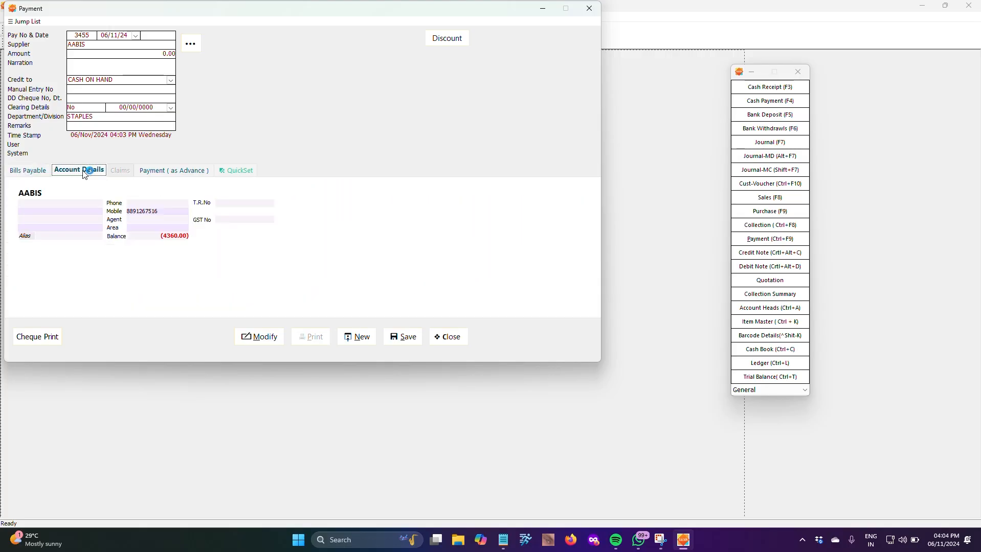
left_click(31, 171)
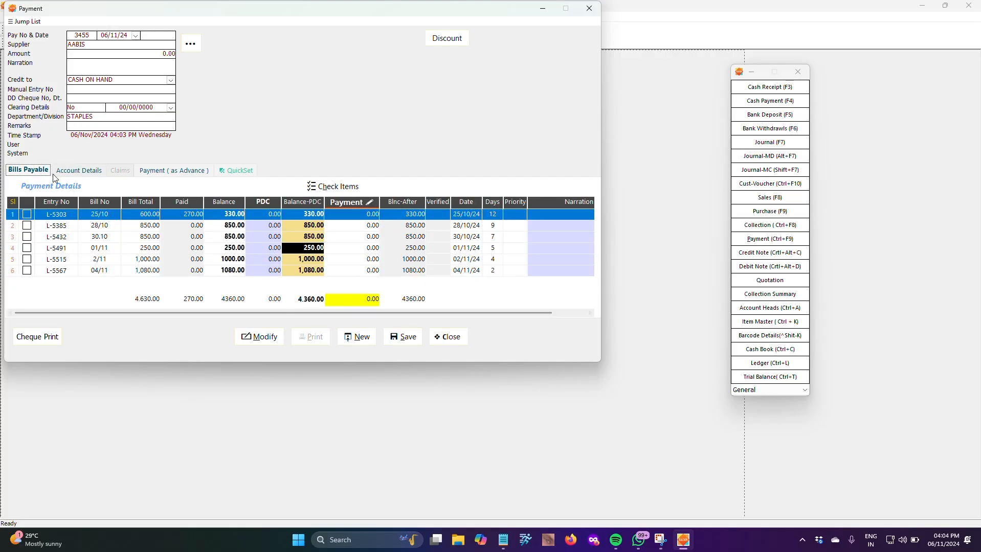
left_click(79, 171)
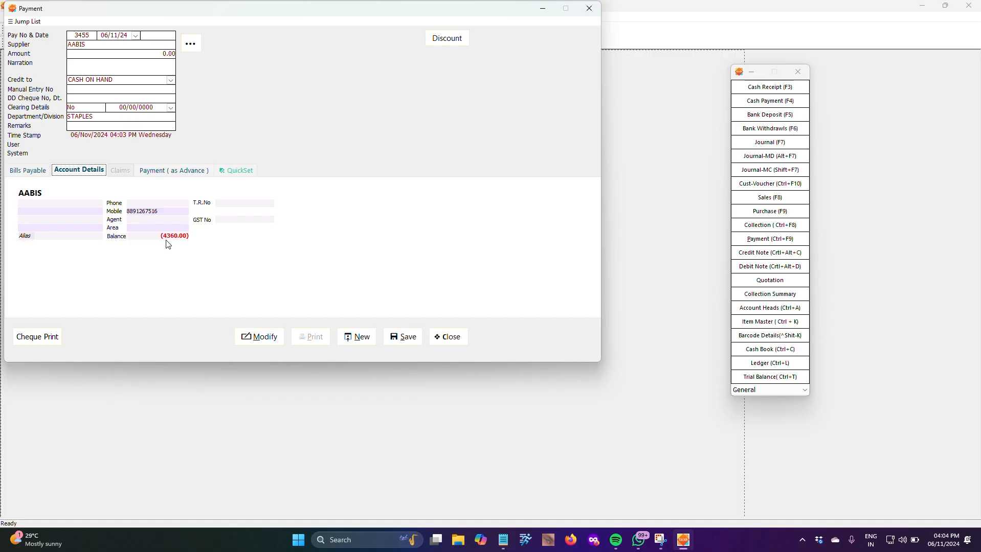
left_click(31, 171)
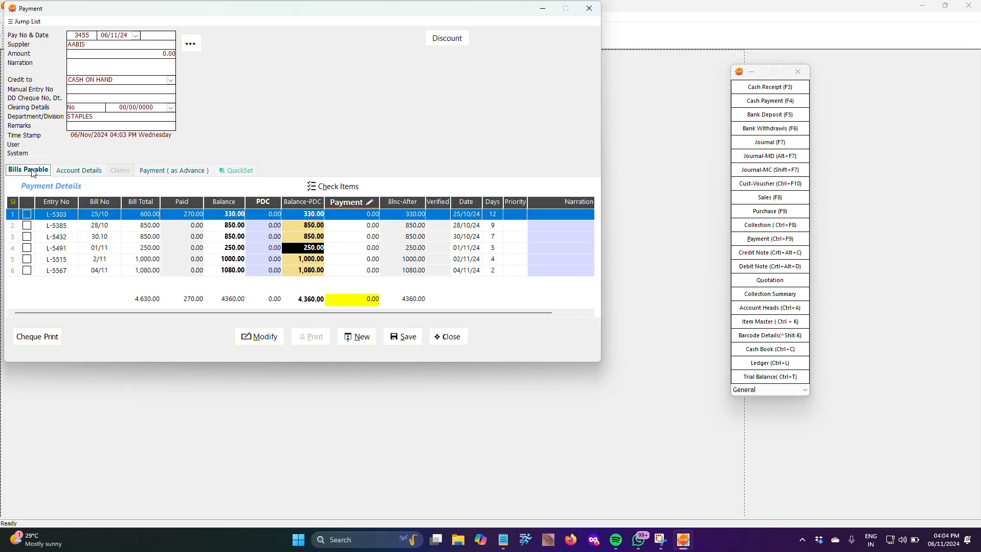
left_click(112, 44)
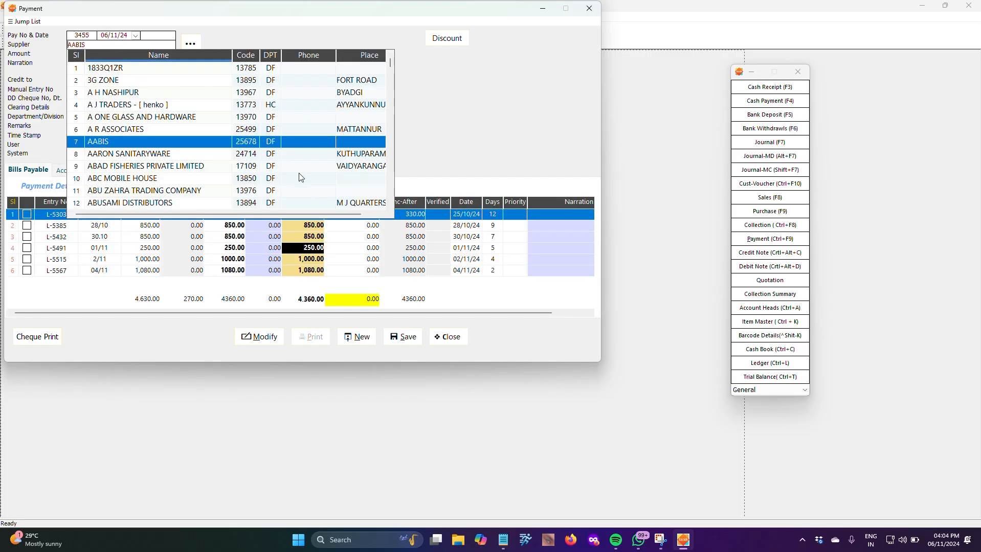
left_click(342, 264)
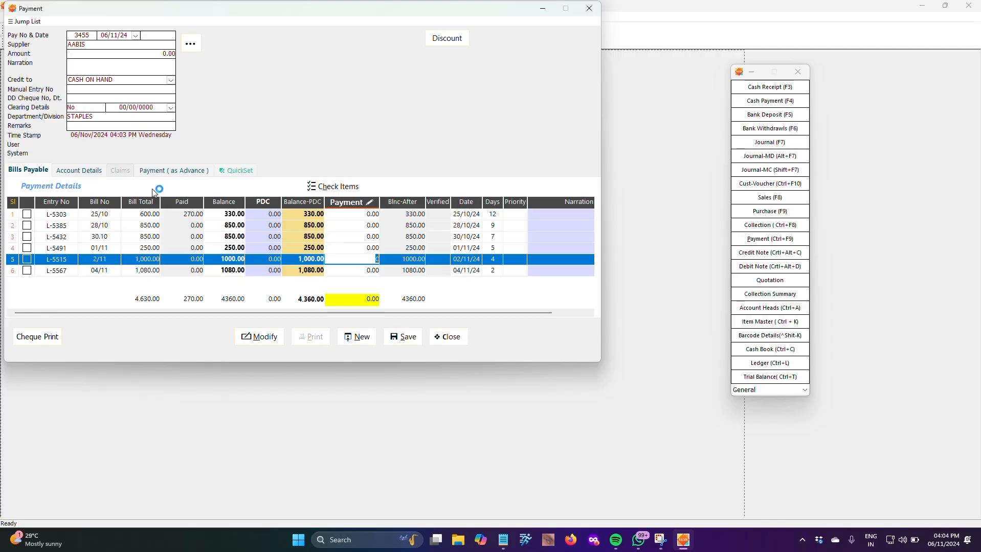
Step: View the list of payments made as advance, and choose AVS AGENCY [ sundrop ] as the payment's supplier
left_click(191, 170)
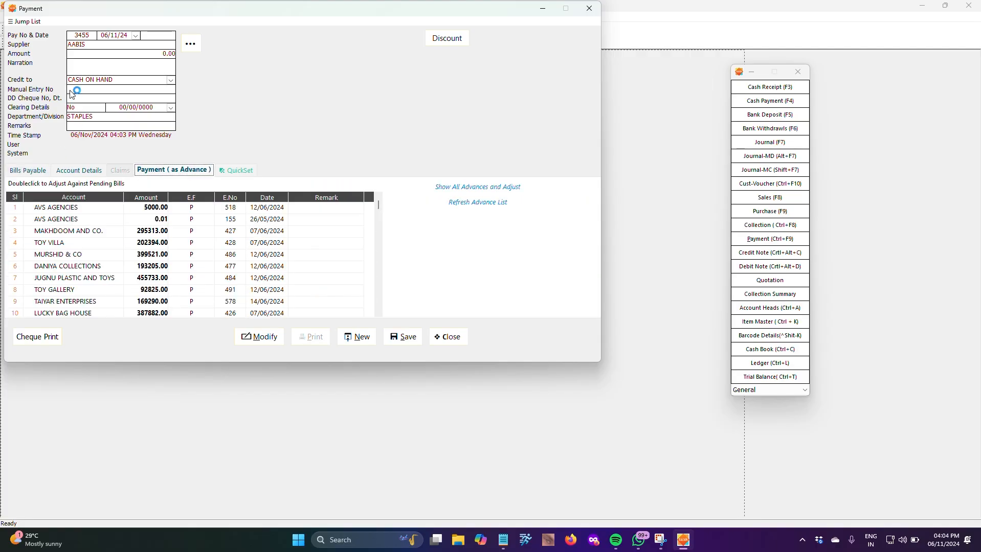
left_click(93, 47)
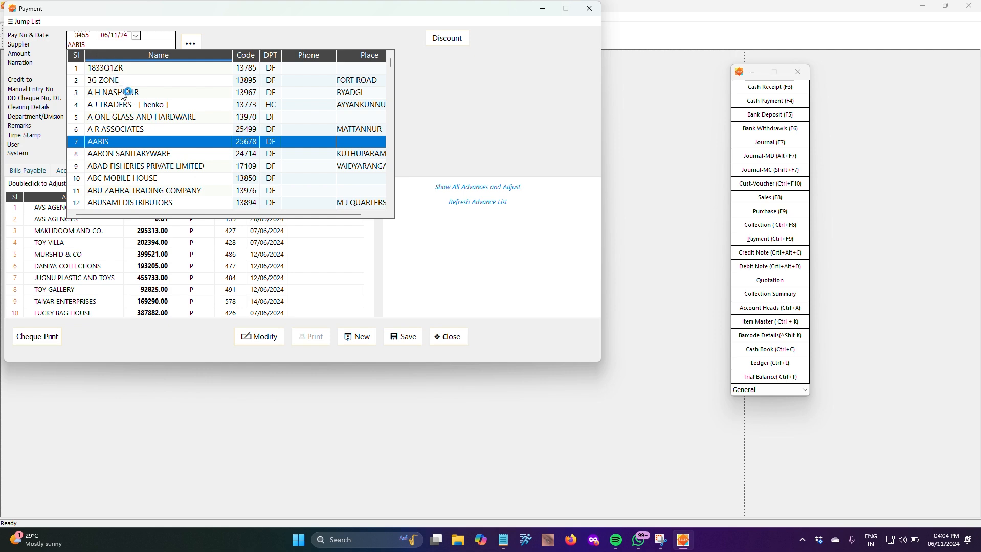
scroll(136, 150, "down", 2)
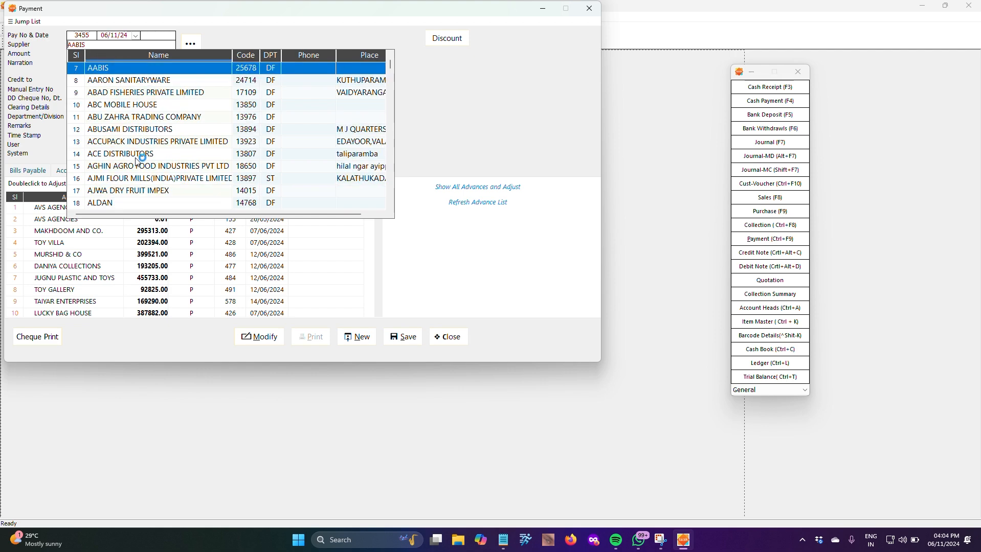
key("Delete")
type("AVS")
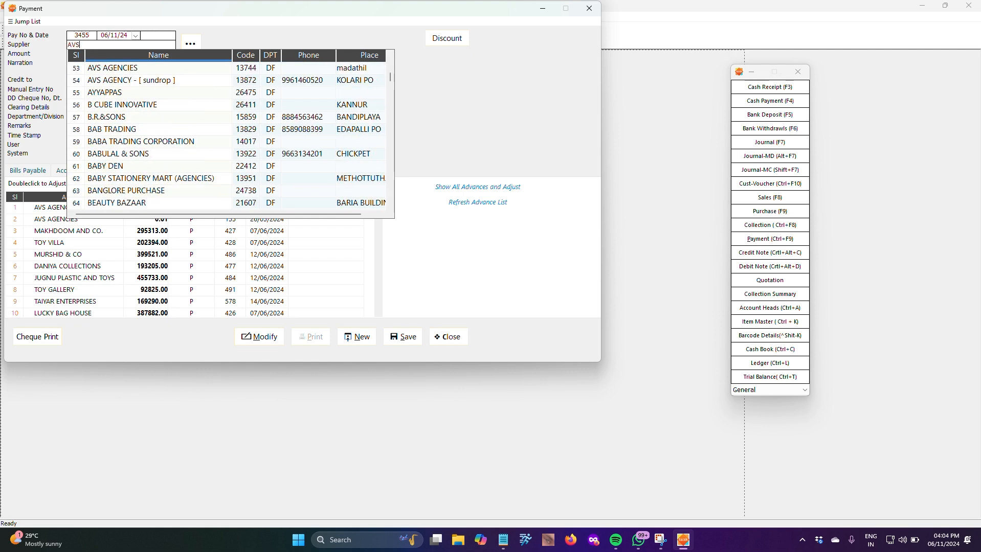
left_click(136, 67)
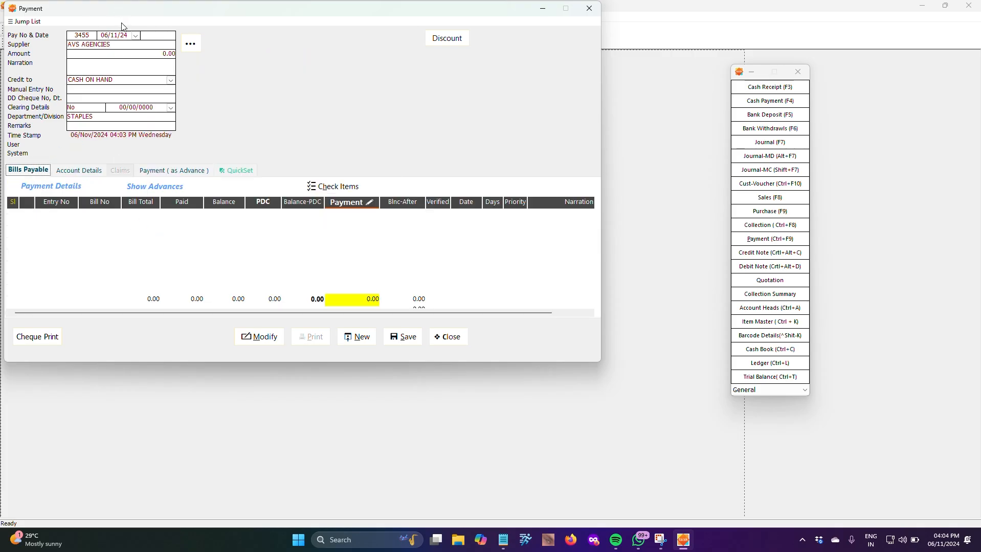
left_click(126, 46)
left_click(141, 82)
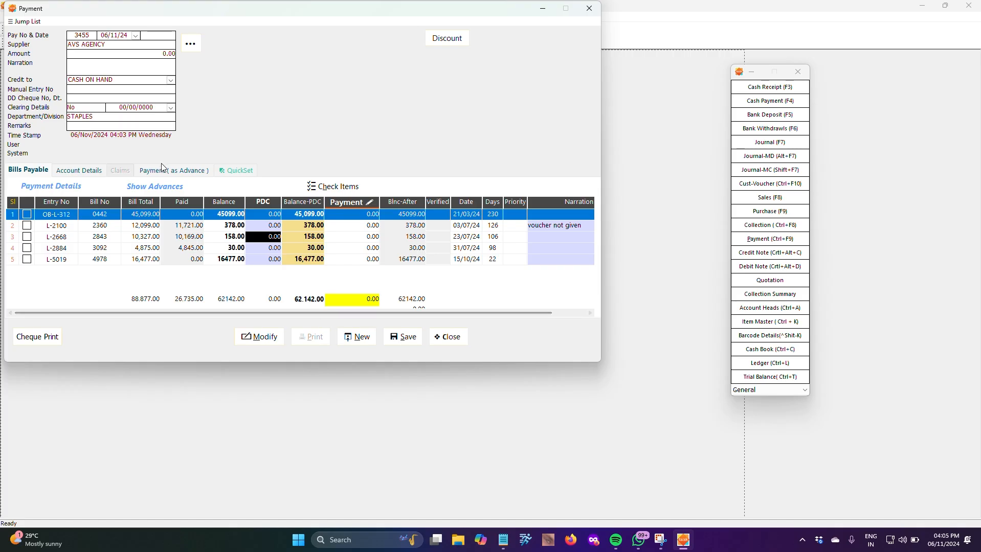
Step: Compare the account balance of AVS AGENCY with its bills payable, and review its pending advances without applying any
left_click(73, 172)
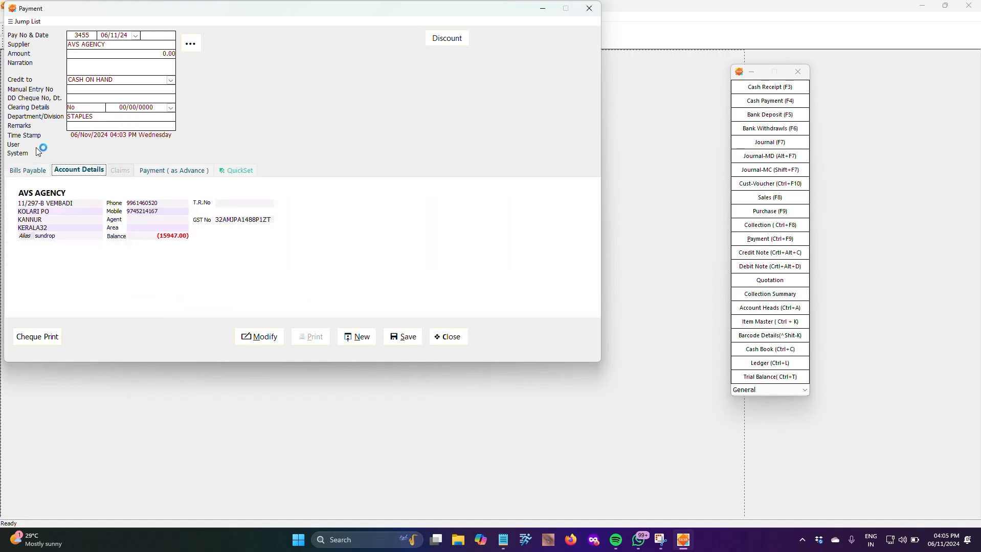
left_click(41, 170)
left_click(148, 187)
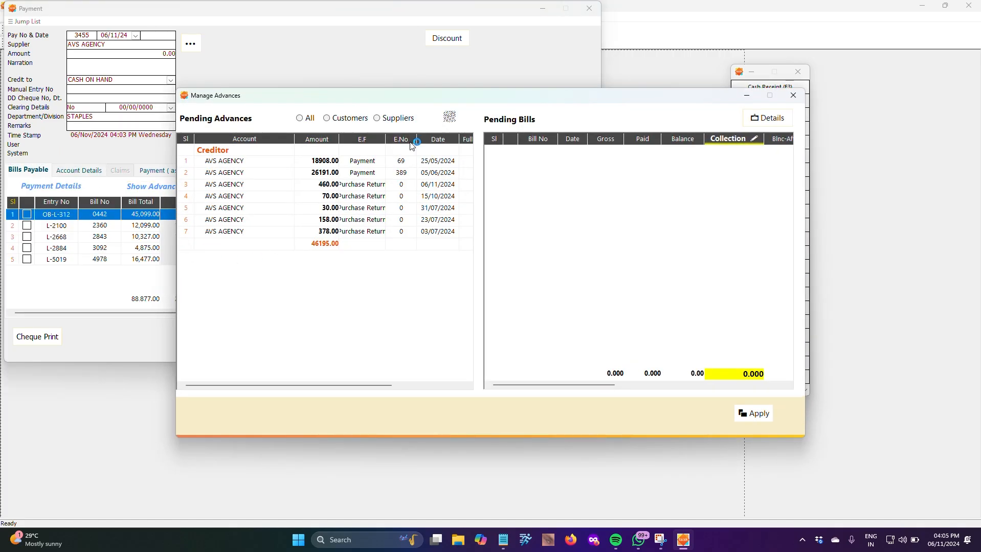
left_click(794, 98)
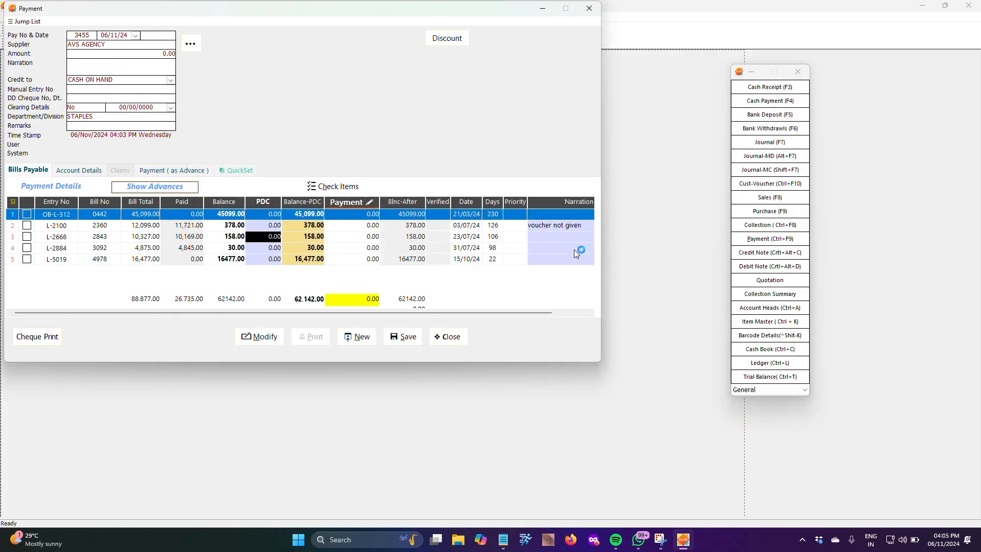